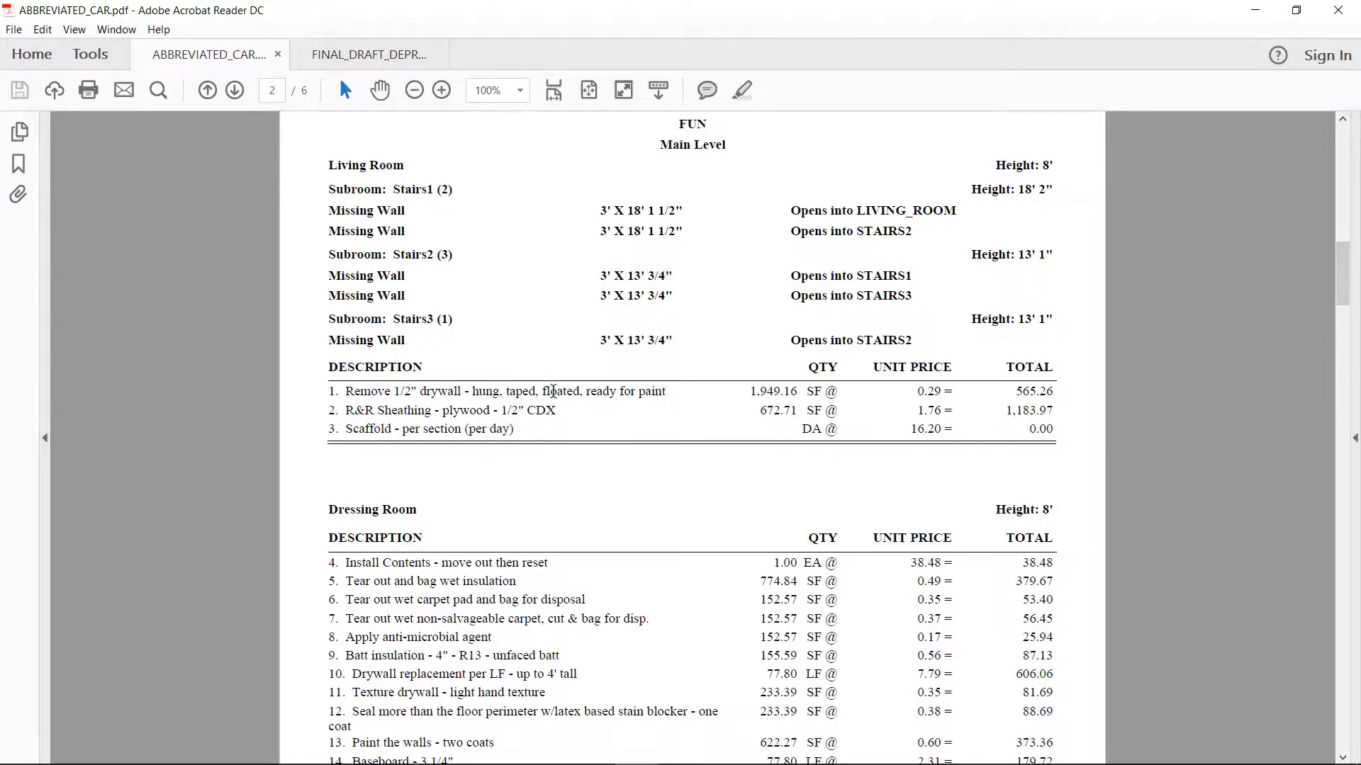
# Step: Review the page 2 Dressing Room items in ABBREVIATED_CAR.pdf, then bring up FINAL_DRAFT_DEPREC_CAR.pdf
pyautogui.scroll(-1, 469, 402)
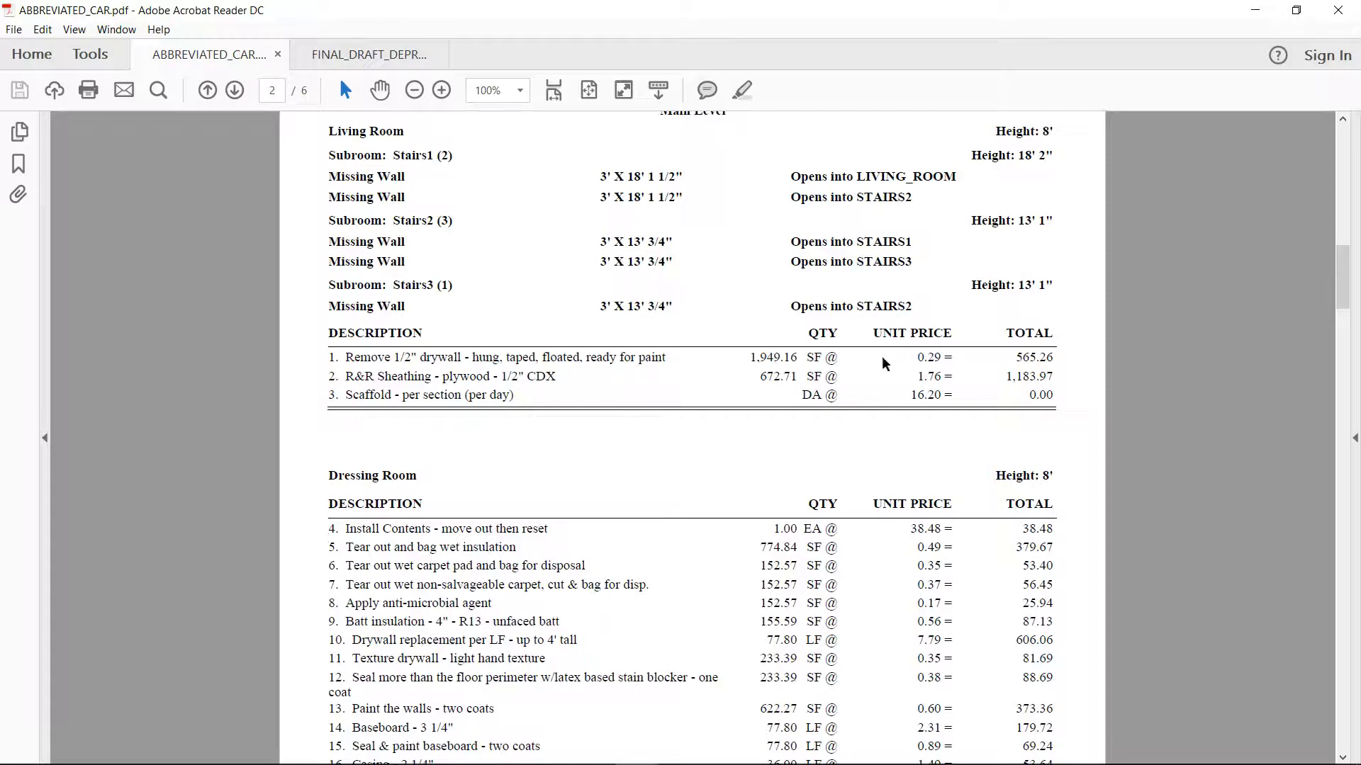
pyautogui.click(961, 332)
pyautogui.click(869, 424)
pyautogui.scroll(1, 866, 414)
pyautogui.scroll(-1, 860, 400)
pyautogui.scroll(-4, 700, 428)
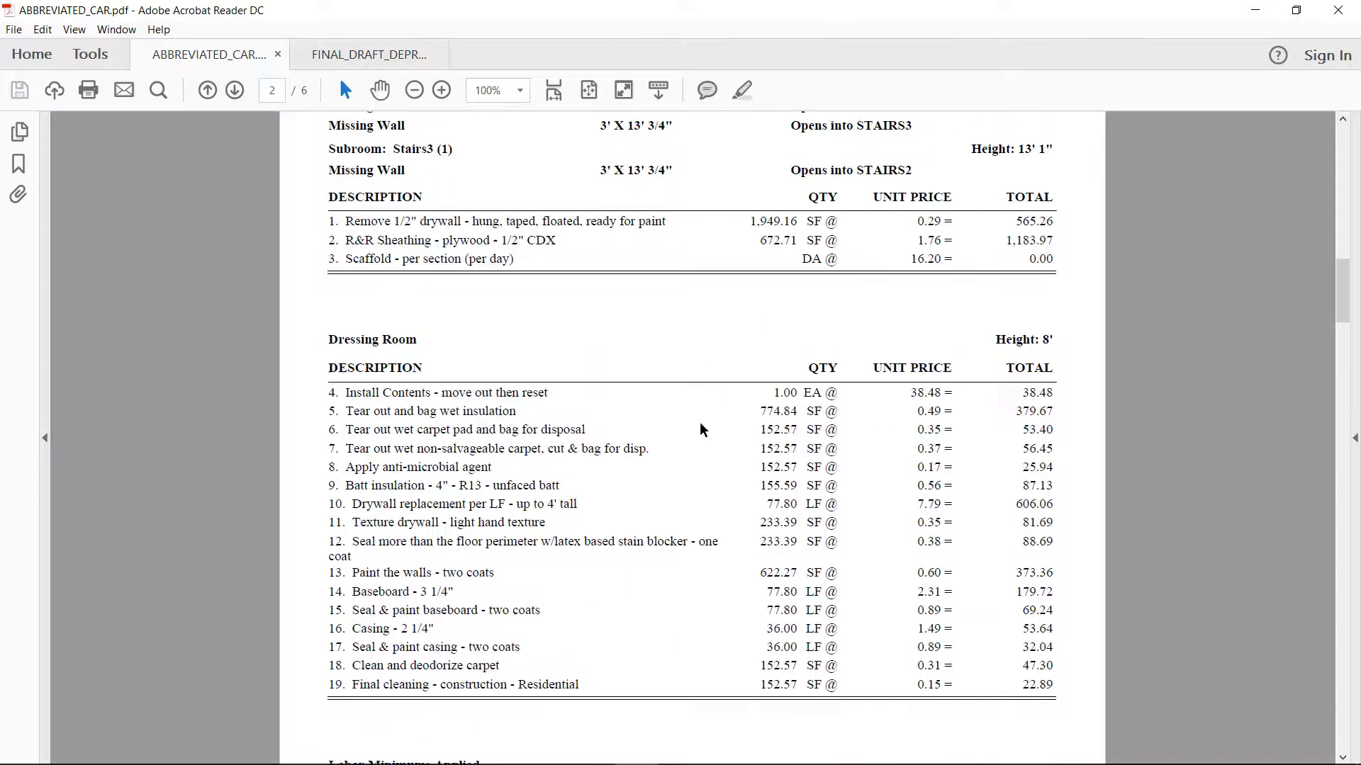
pyautogui.scroll(-2, 700, 428)
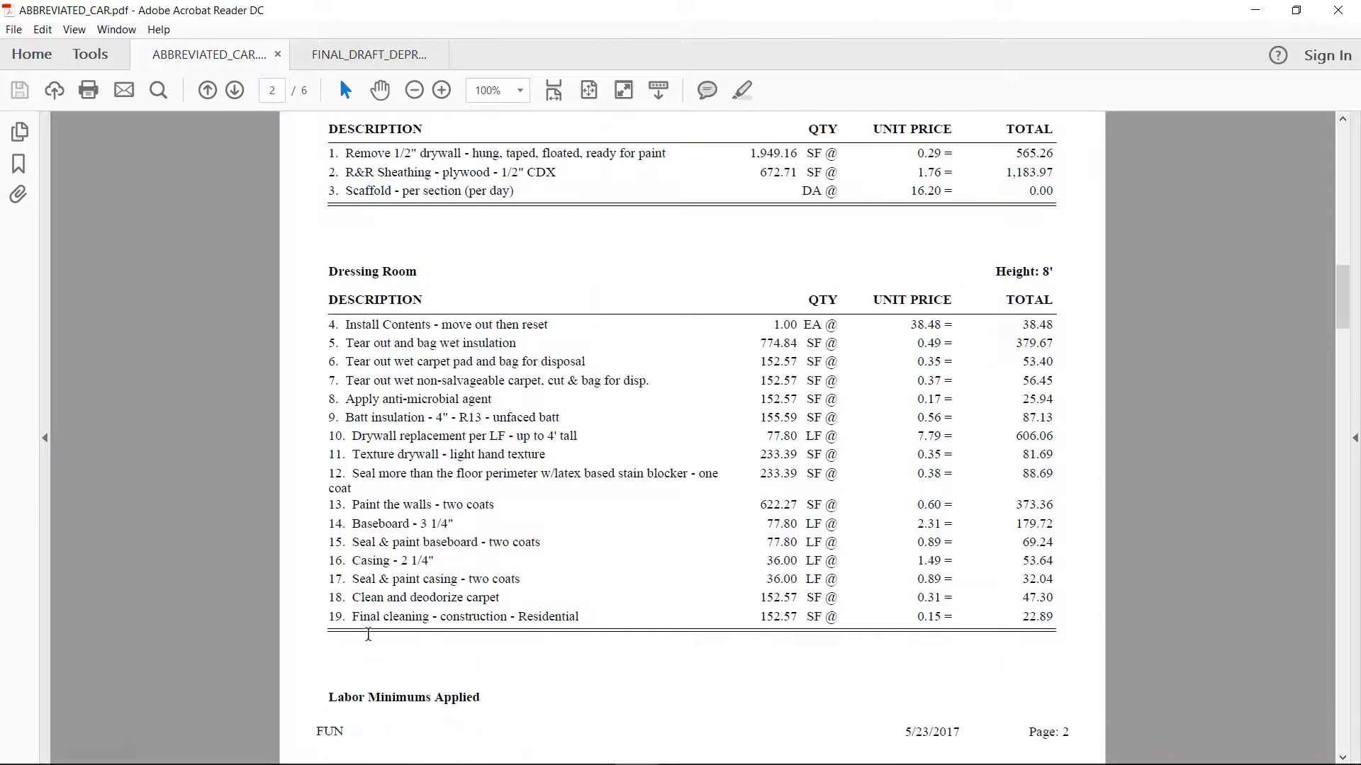
pyautogui.hotkey('ctrl', 'Tab')
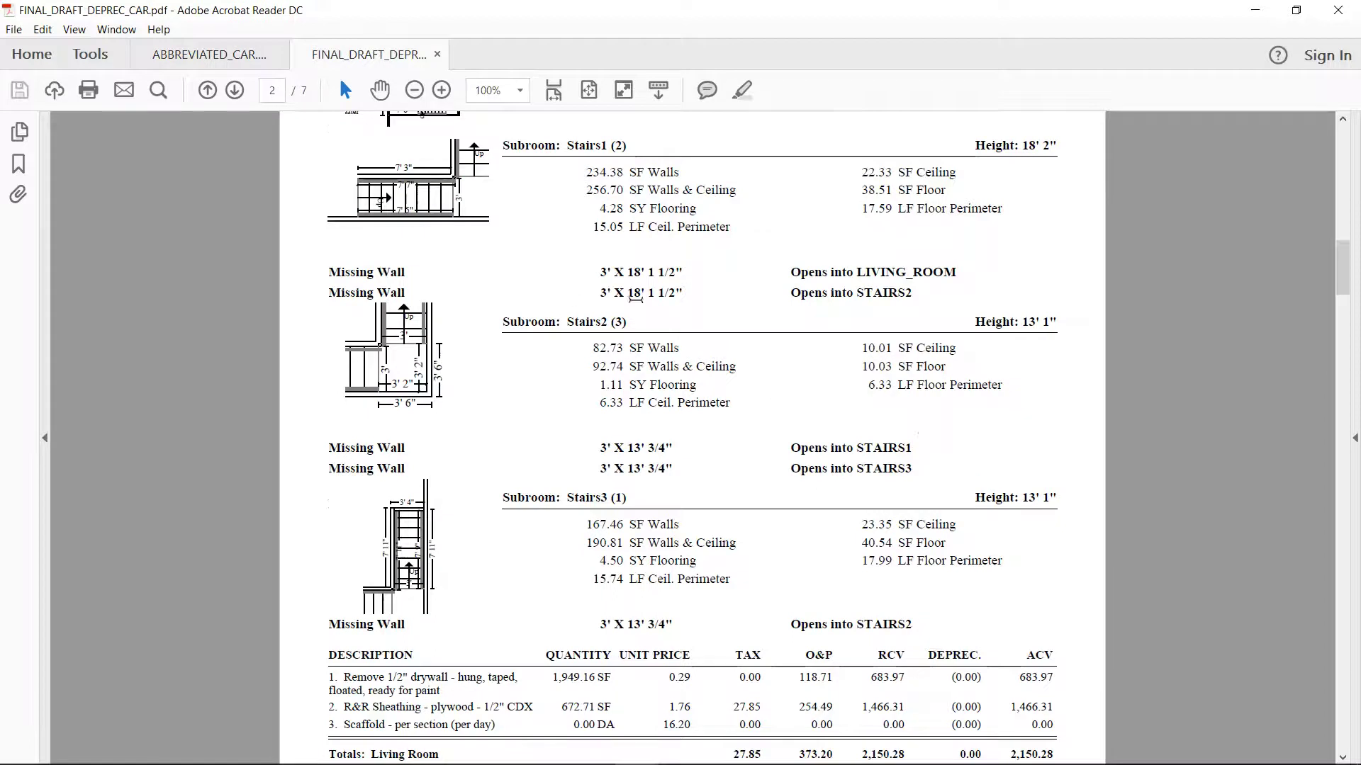
# Step: Flip from the Final Draft report back to ABBREVIATED_CAR.pdf and scroll up
pyautogui.scroll(5, 636, 293)
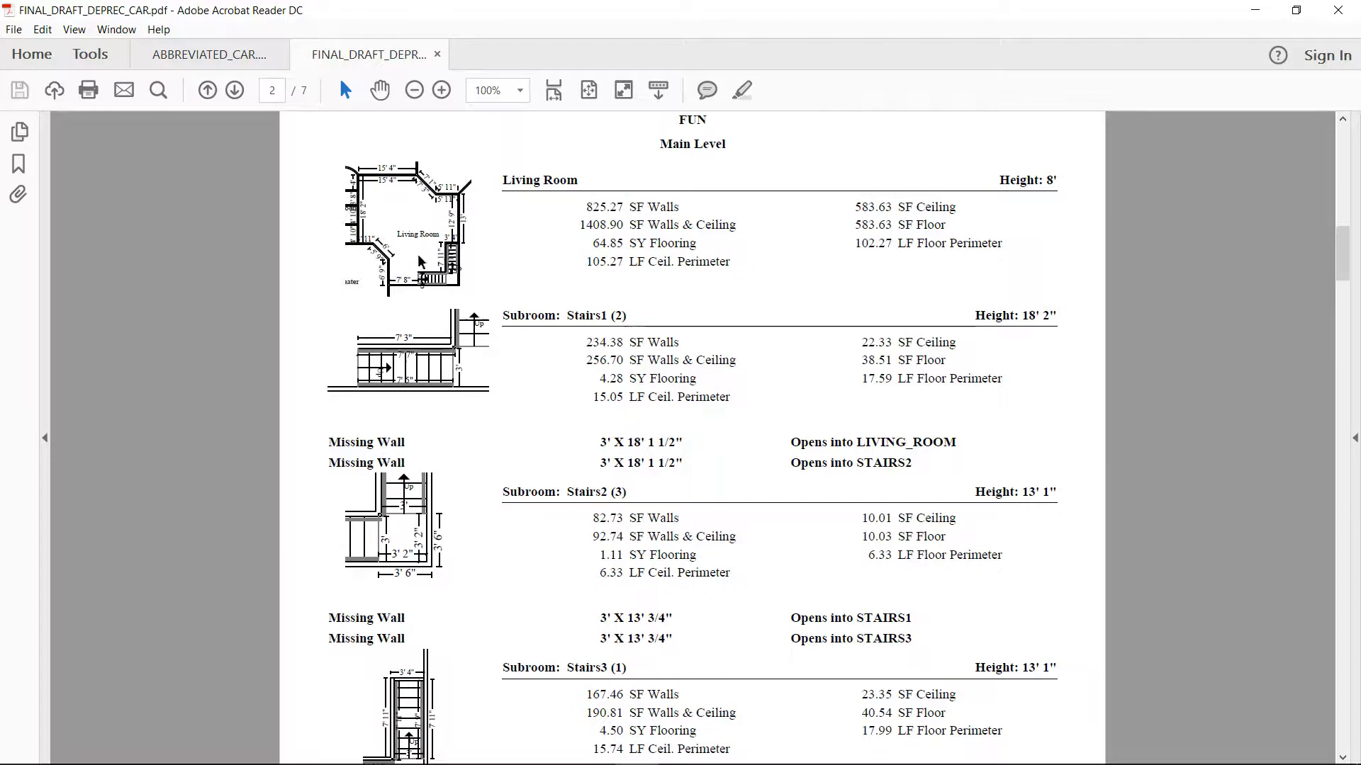
pyautogui.hotkey('ctrl', 'Tab')
pyautogui.scroll(5, 483, 313)
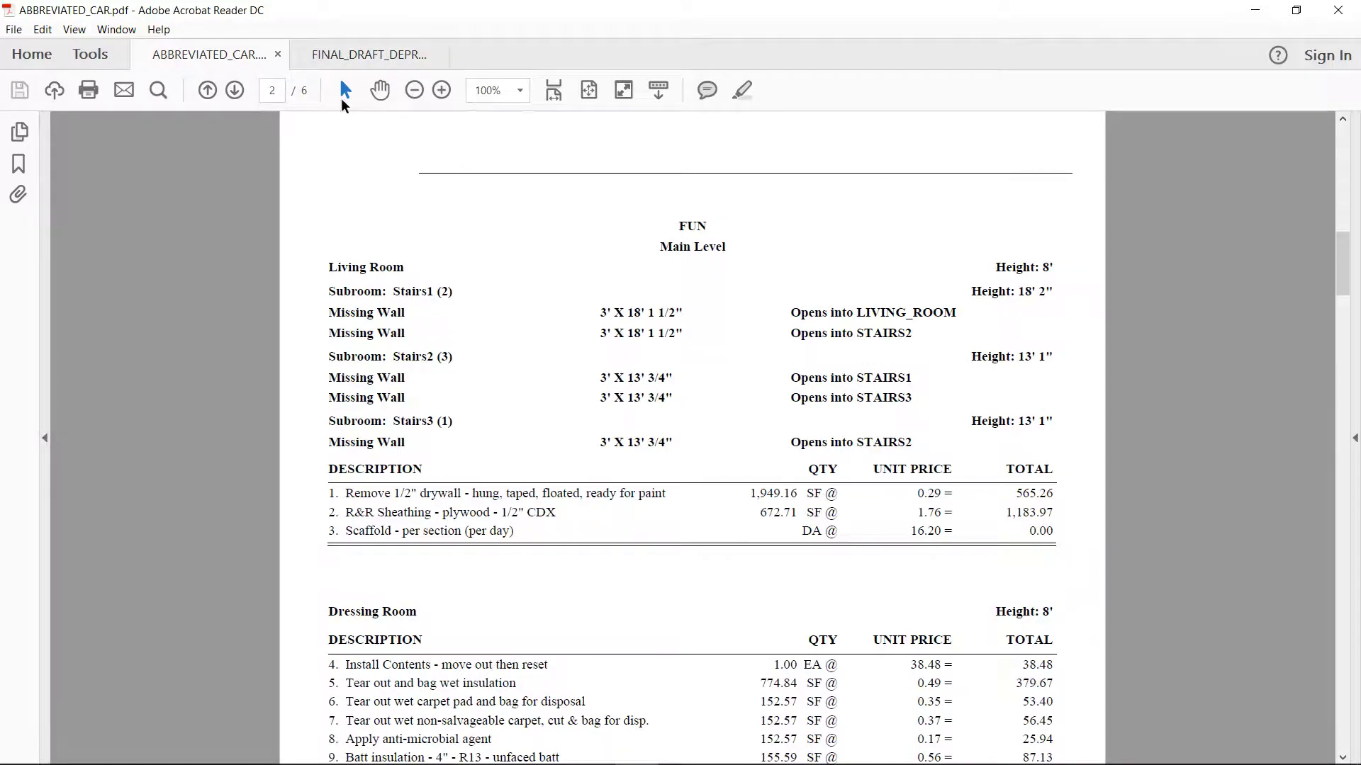
# Step: Scroll FINAL_DRAFT_DEPREC_CAR.pdf to its Living Room table, then return to ABBREVIATED_CAR.pdf
pyautogui.click(368, 57)
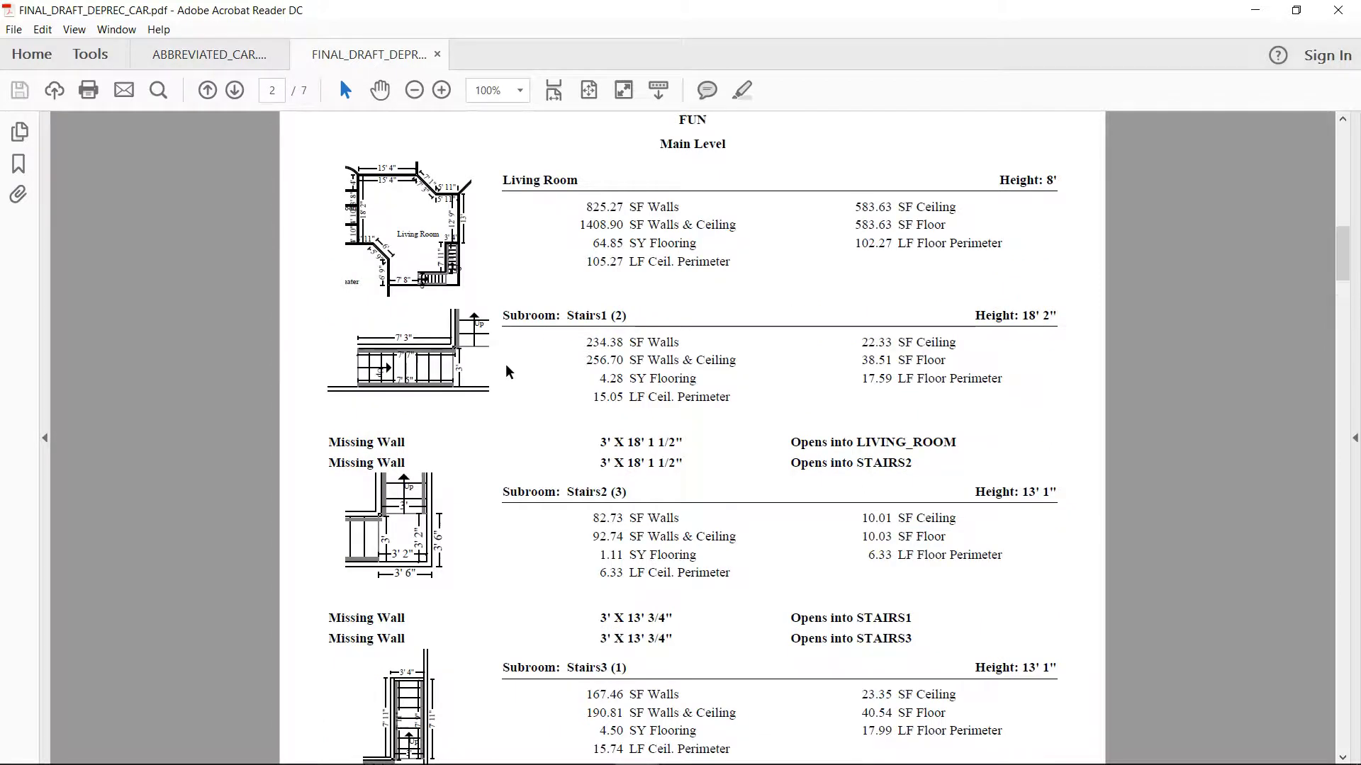
pyautogui.scroll(-1, 508, 374)
pyautogui.scroll(-11, 467, 456)
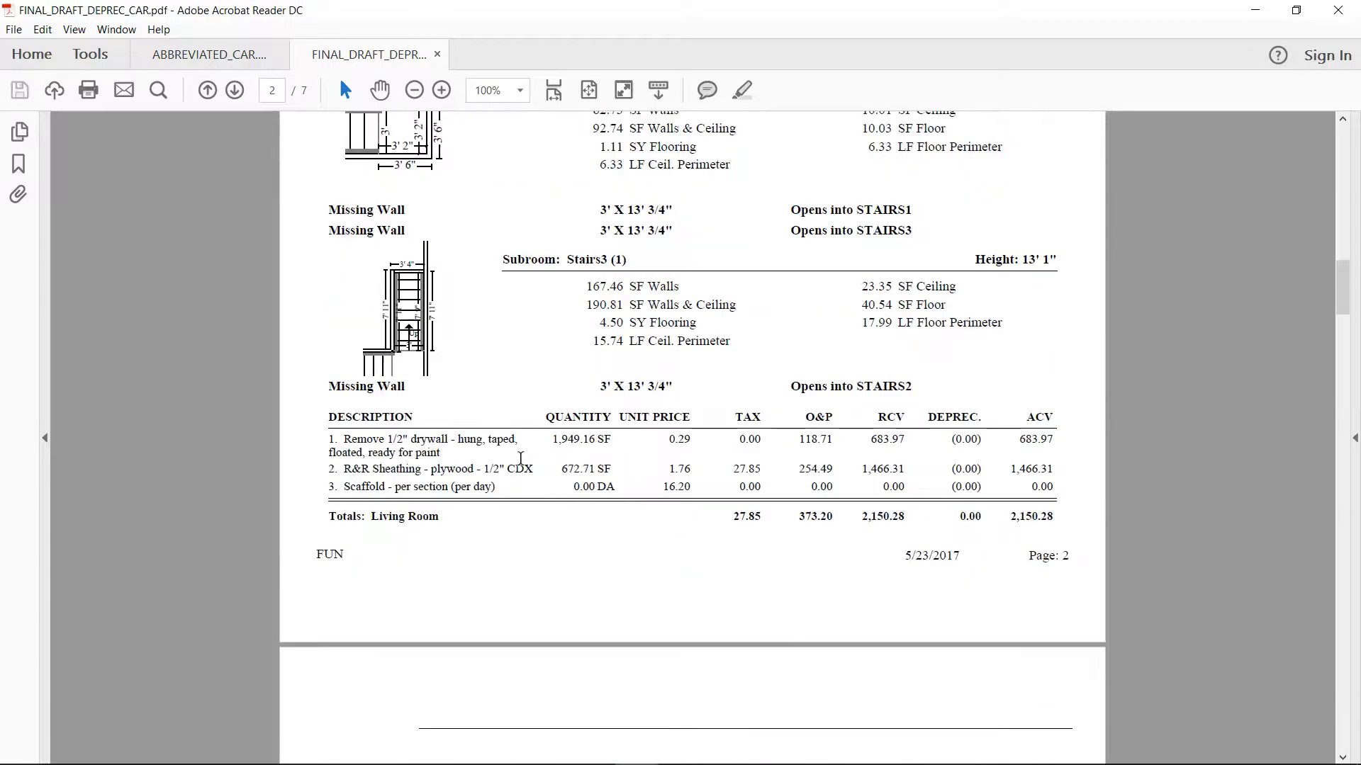
pyautogui.scroll(-2, 520, 459)
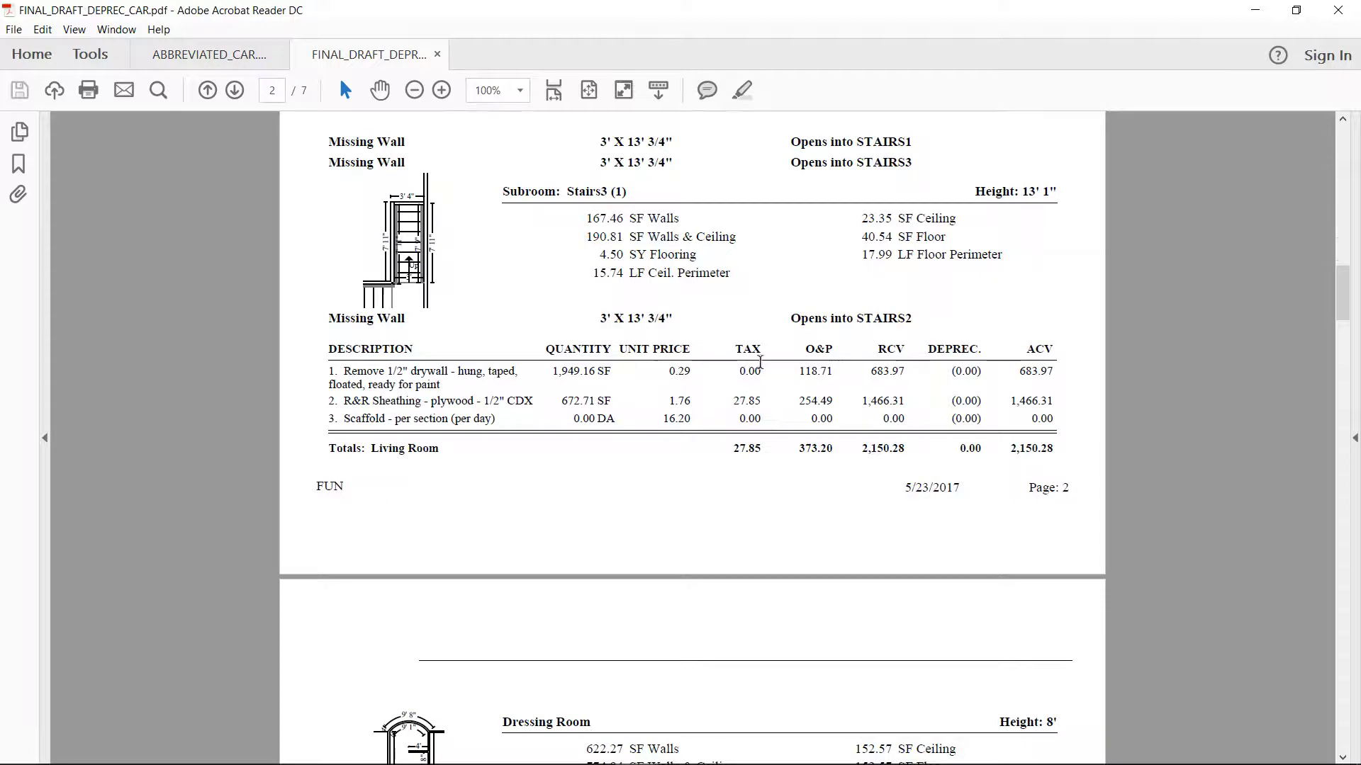
pyautogui.click(826, 360)
pyautogui.click(876, 360)
pyautogui.hotkey('ctrl', 'Tab')
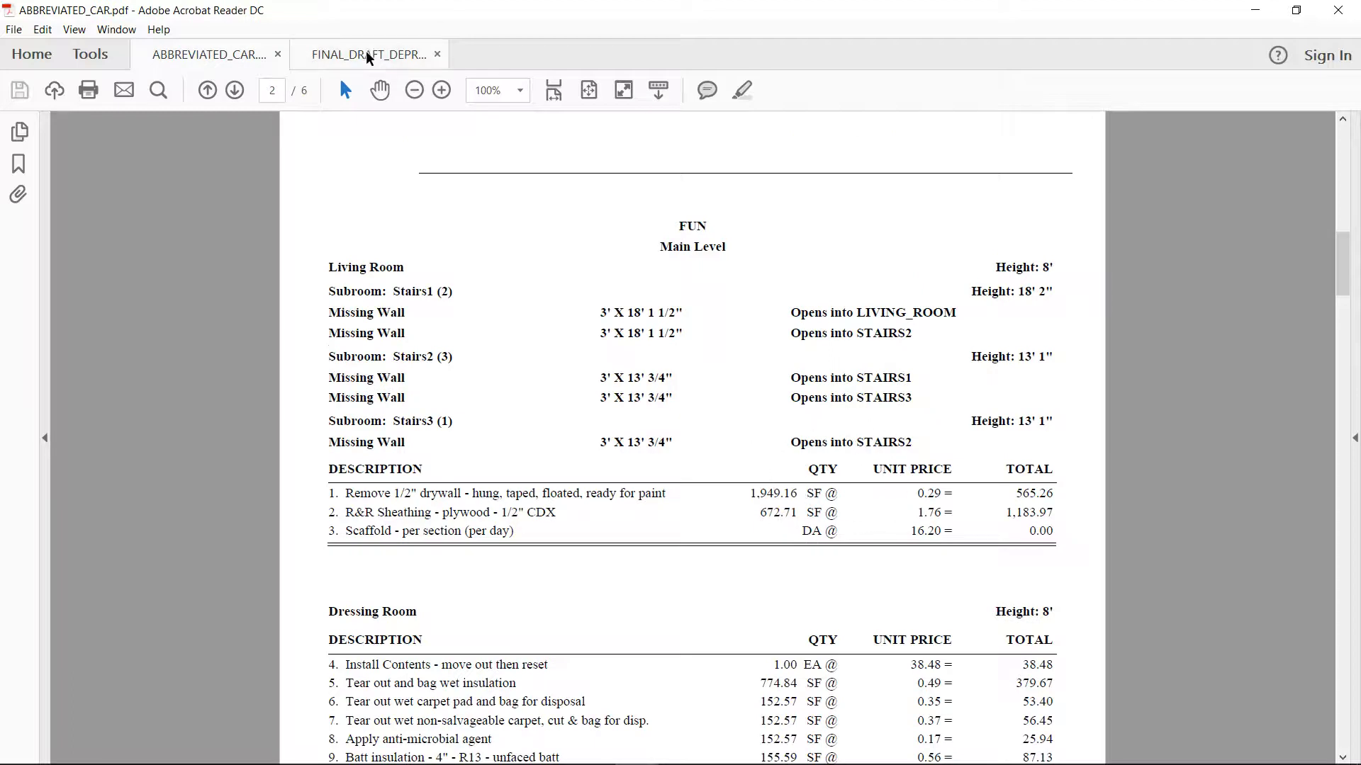
# Step: In FINAL_DRAFT_DEPREC_CAR.pdf, select the Totals: Living Room and Totals: Dressing Room rows
pyautogui.click(368, 57)
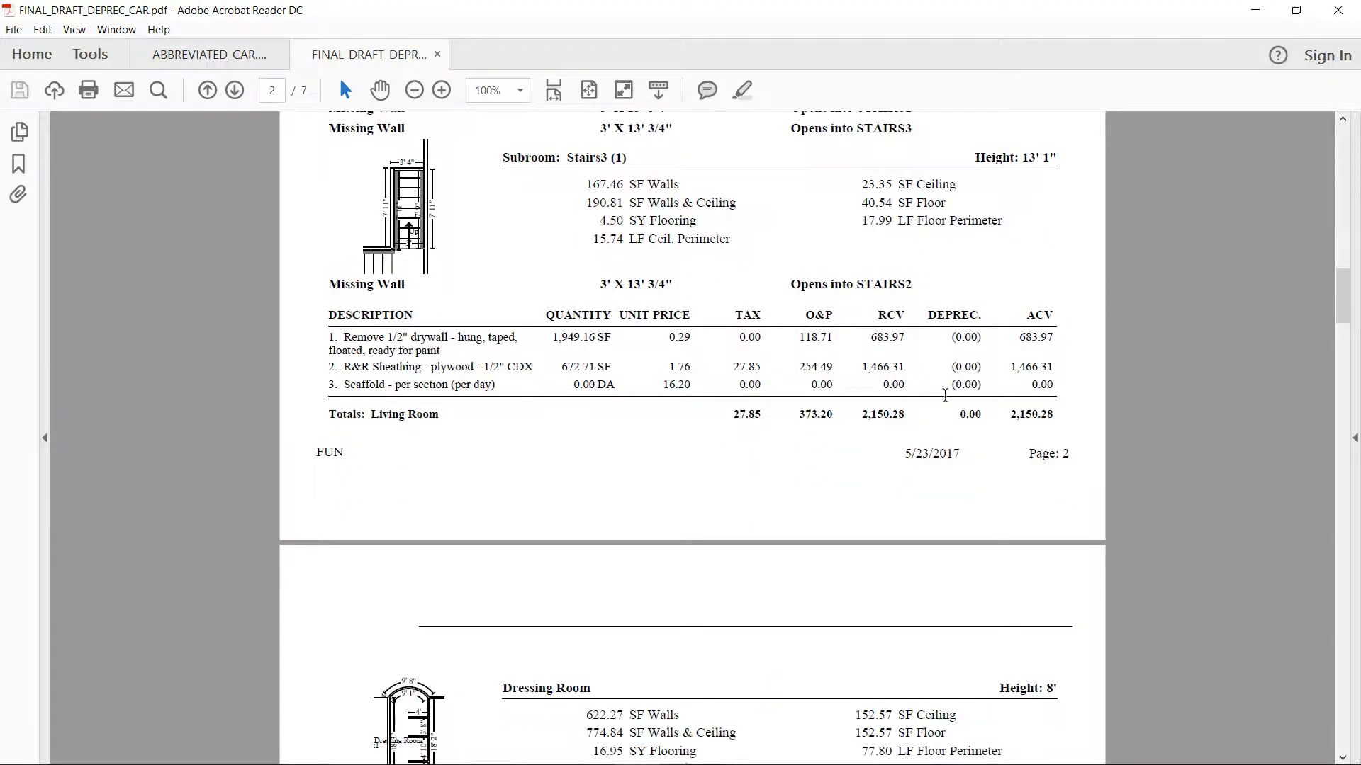
pyautogui.moveTo(321, 413); pyautogui.dragTo(1040, 418)
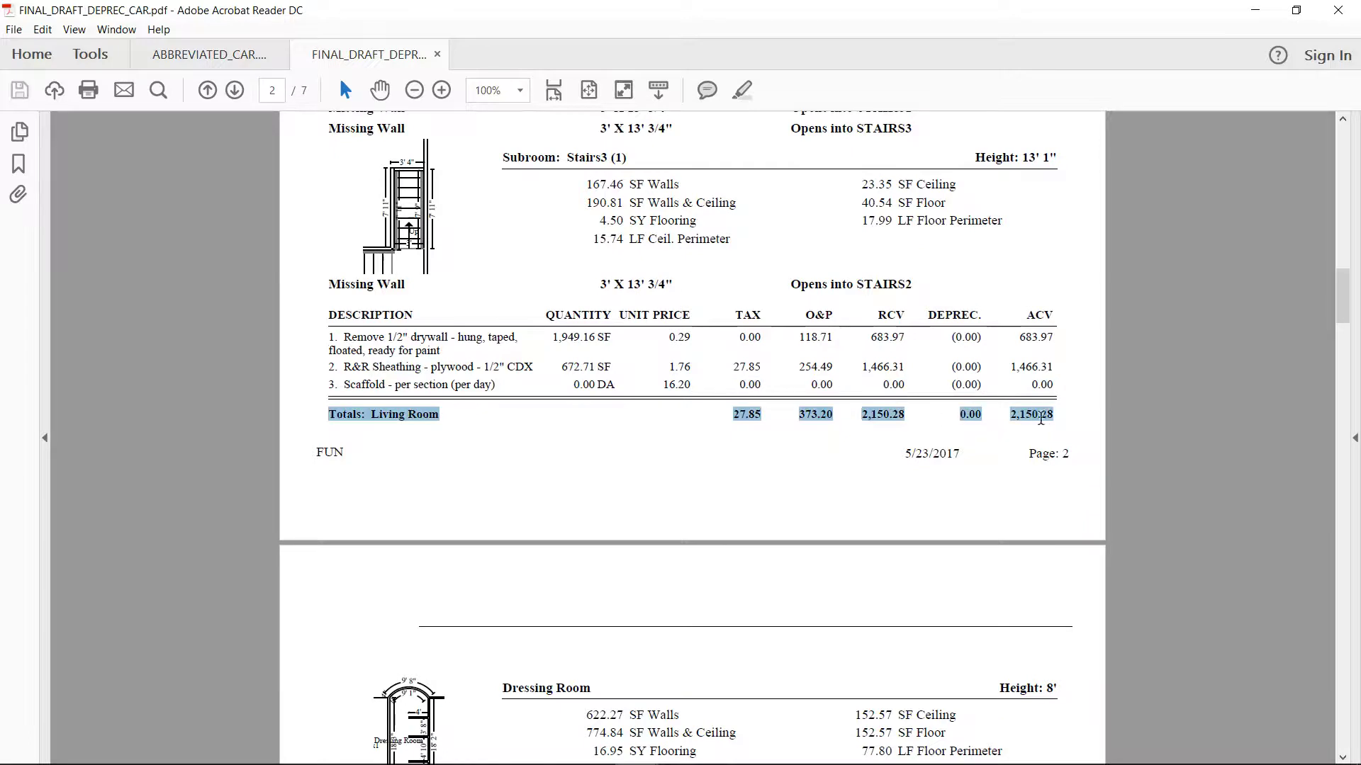
pyautogui.scroll(-15, 641, 501)
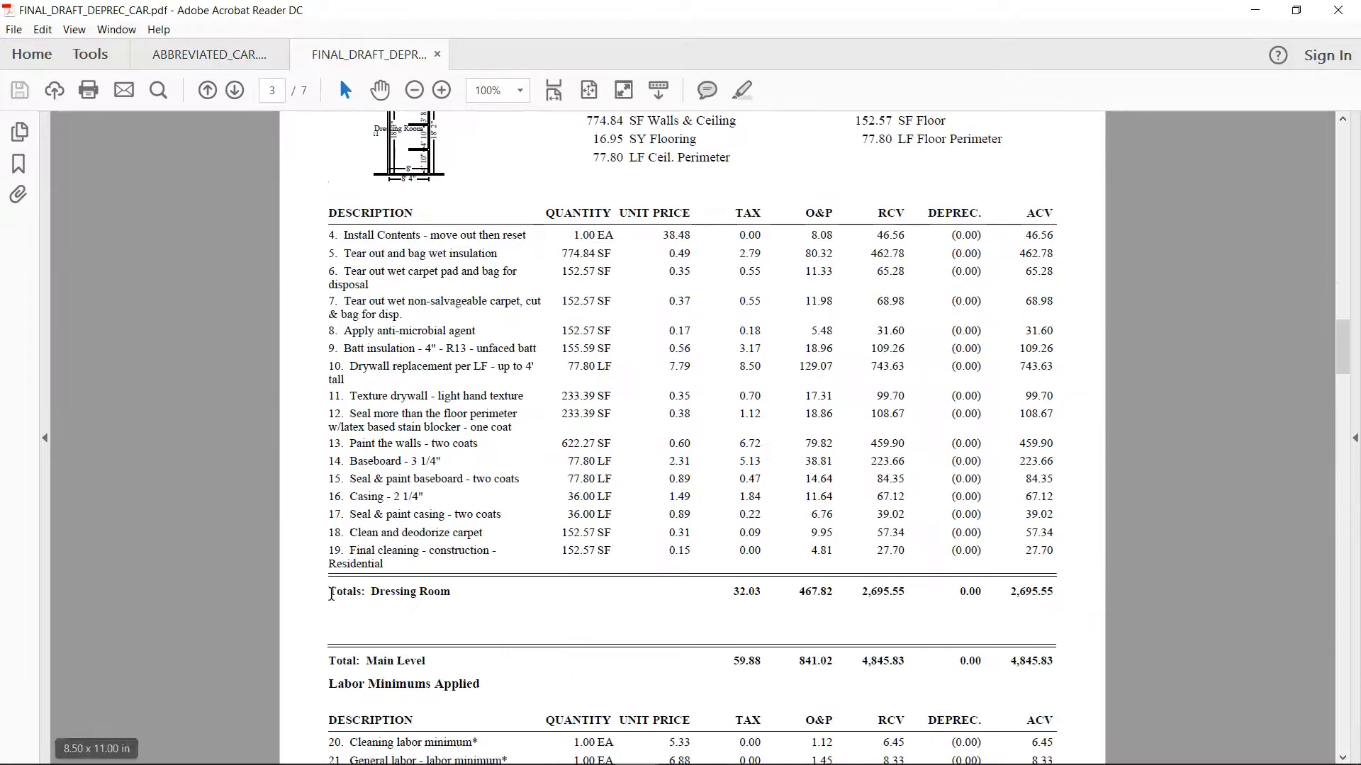
pyautogui.moveTo(330, 594); pyautogui.dragTo(1054, 595)
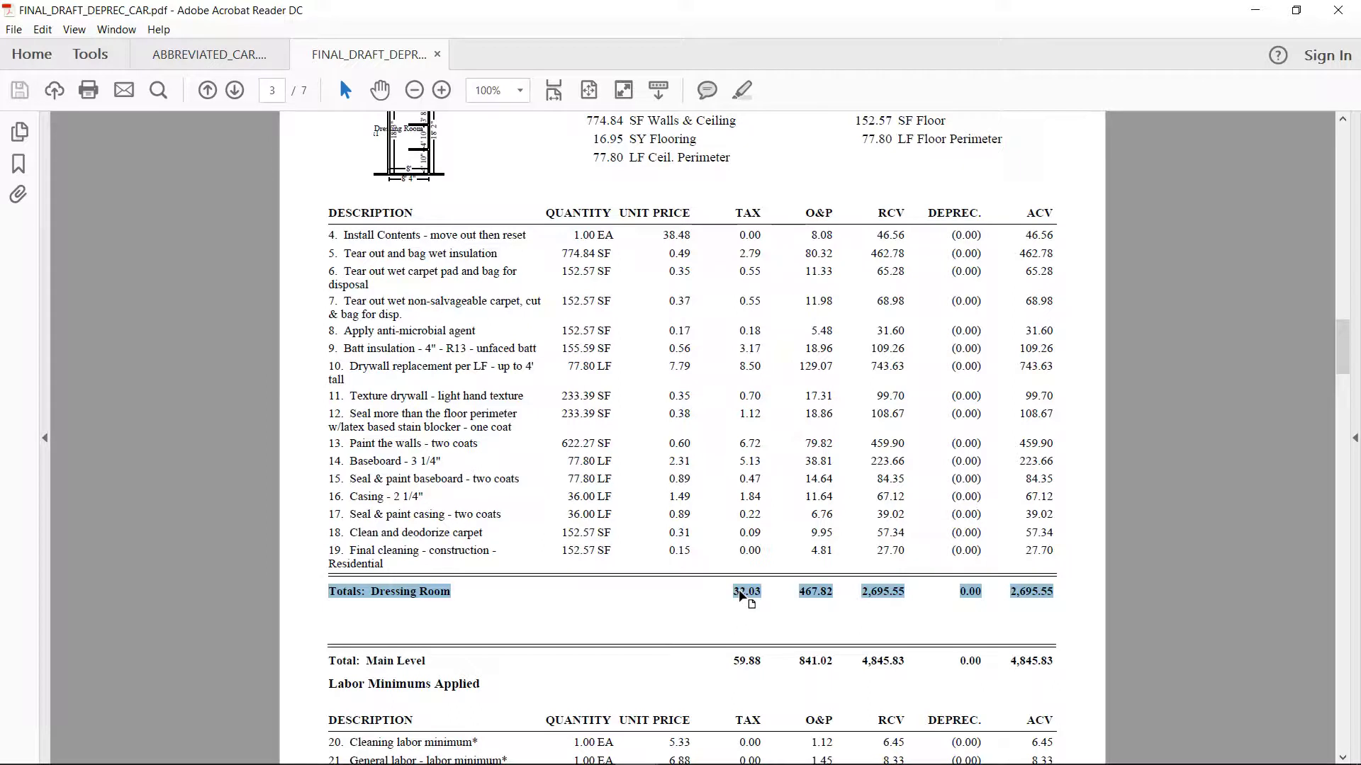
# Step: Compare with ABBREVIATED_CAR.pdf, then return to the Final Draft depreciation report
pyautogui.click(209, 55)
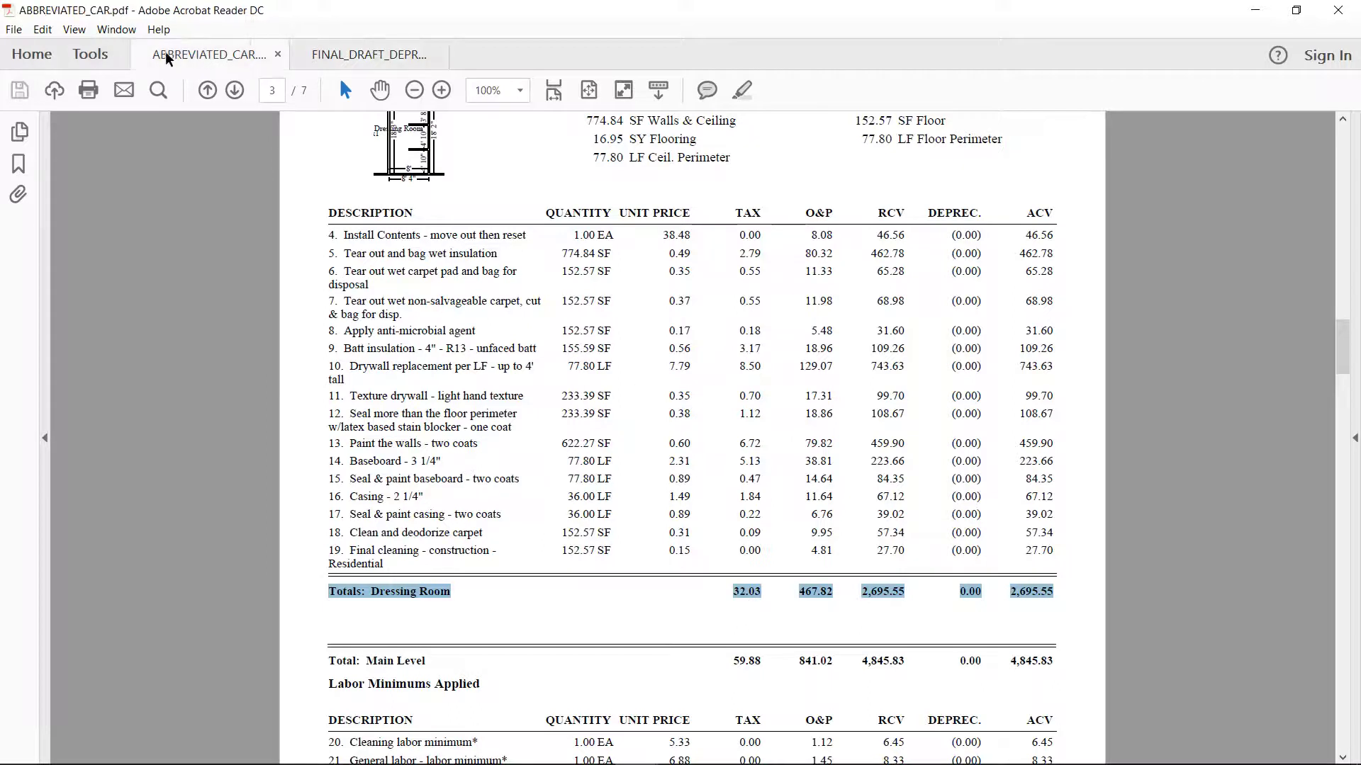
pyautogui.scroll(-2, 606, 336)
pyautogui.scroll(-2, 606, 336)
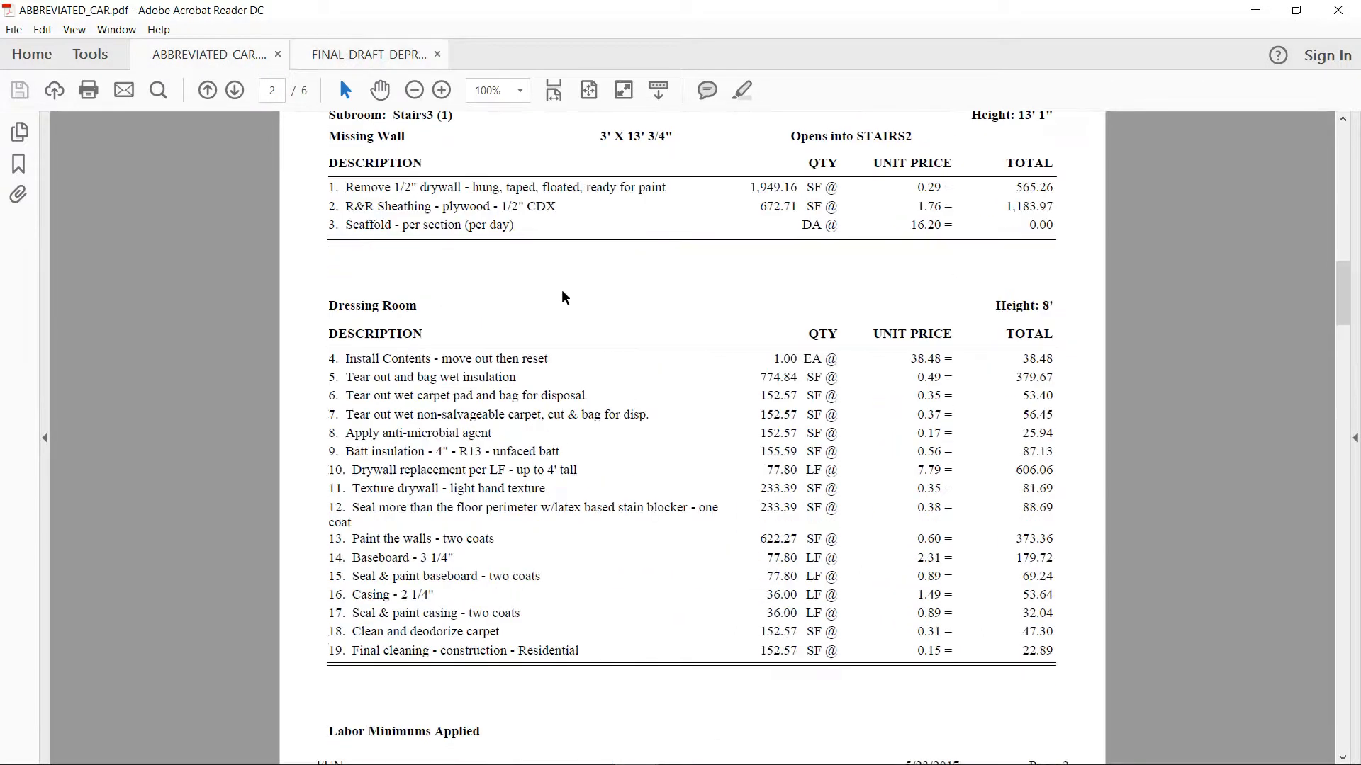
pyautogui.click(364, 54)
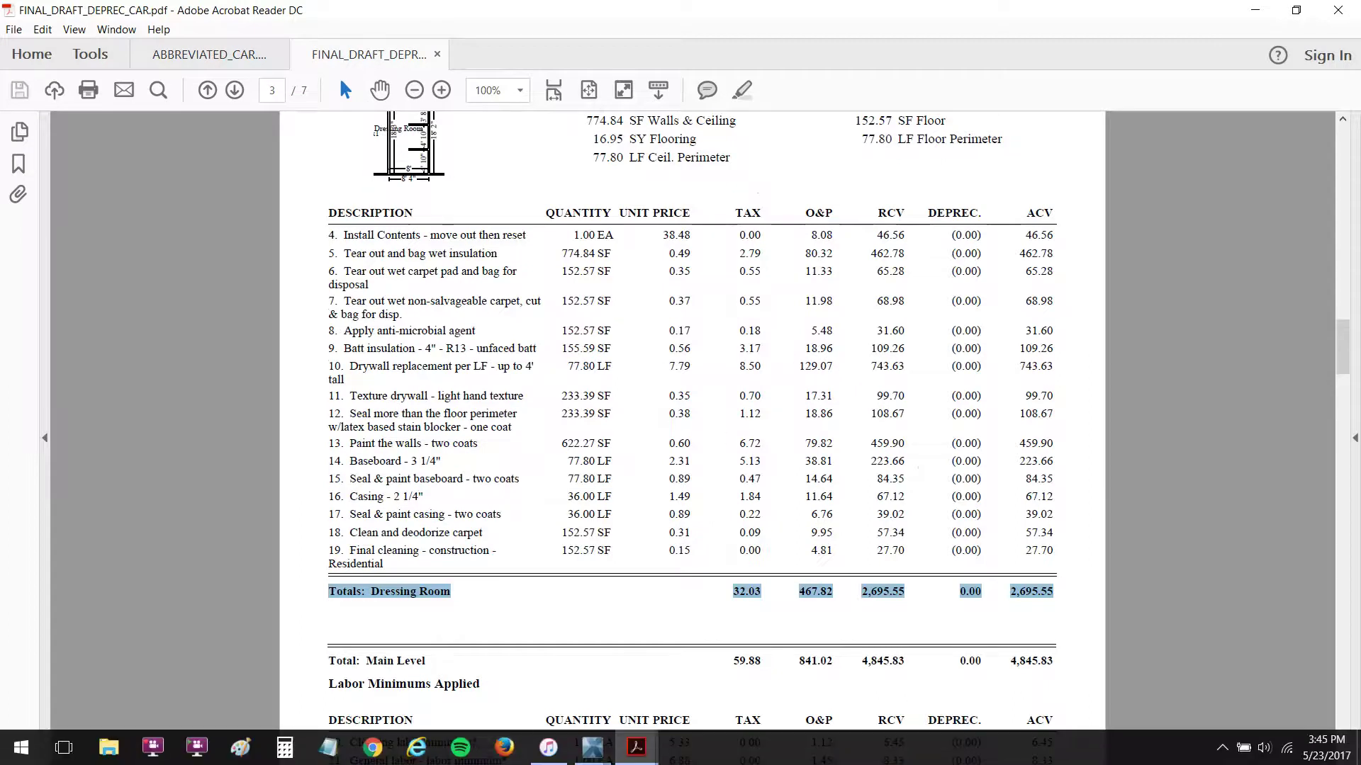
# Step: Switch to the FUN estimate in Xactimate and open the Estimate Reports print dialog
pyautogui.moveTo(604, 752)
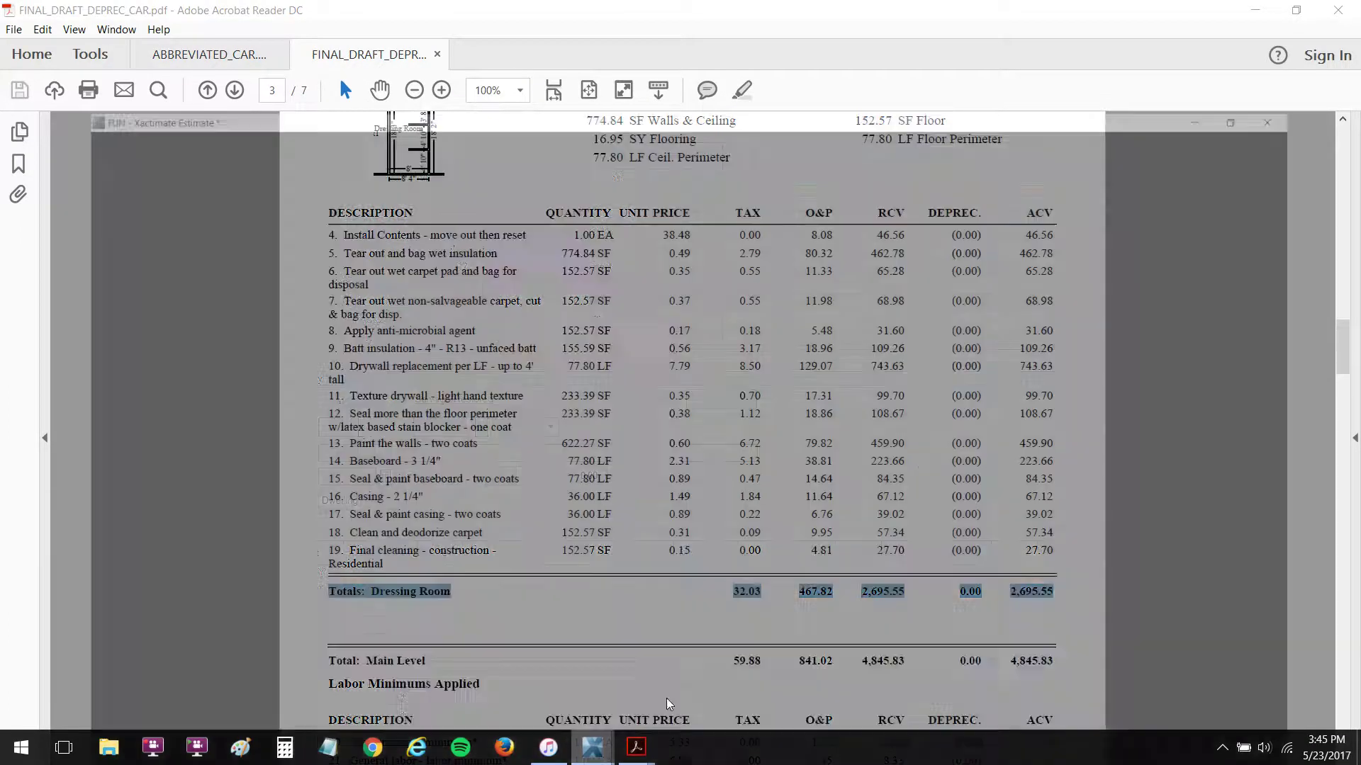
pyautogui.click(686, 677)
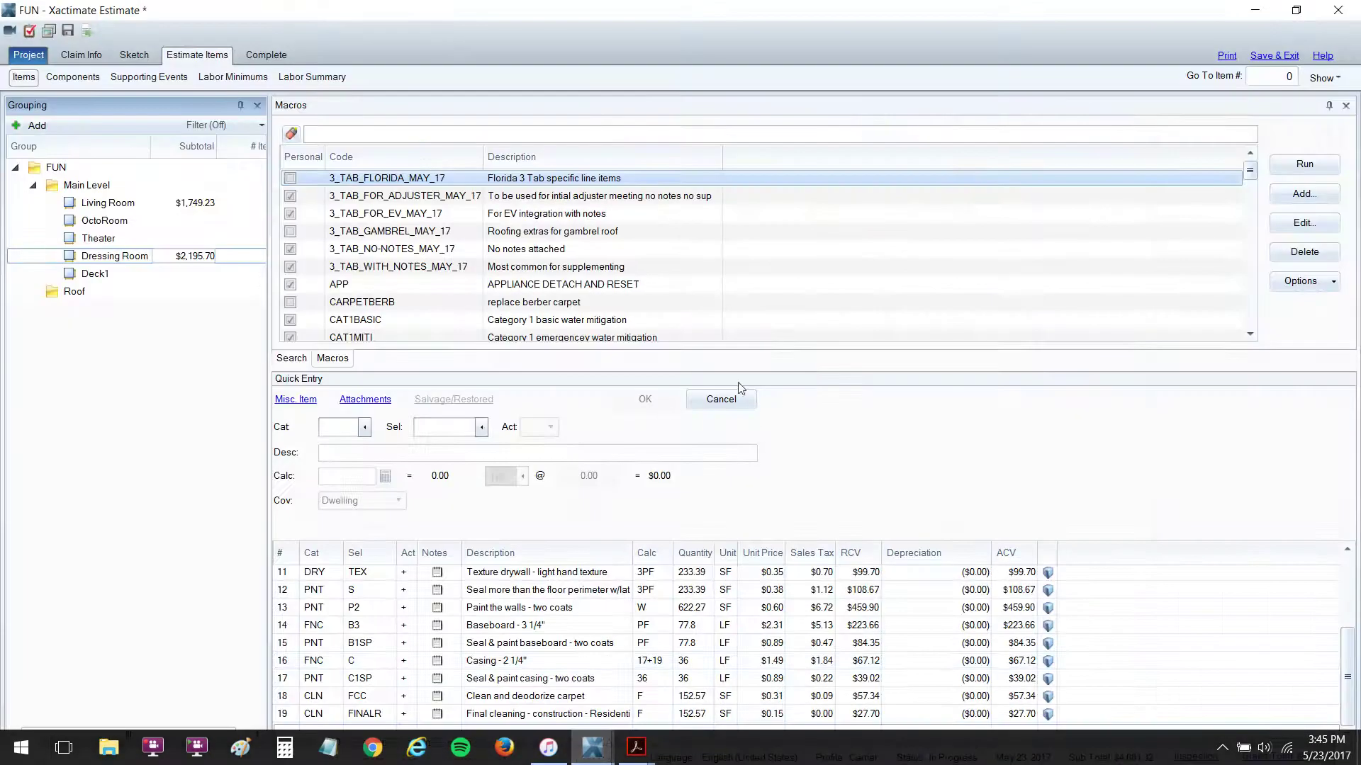
pyautogui.click(1227, 57)
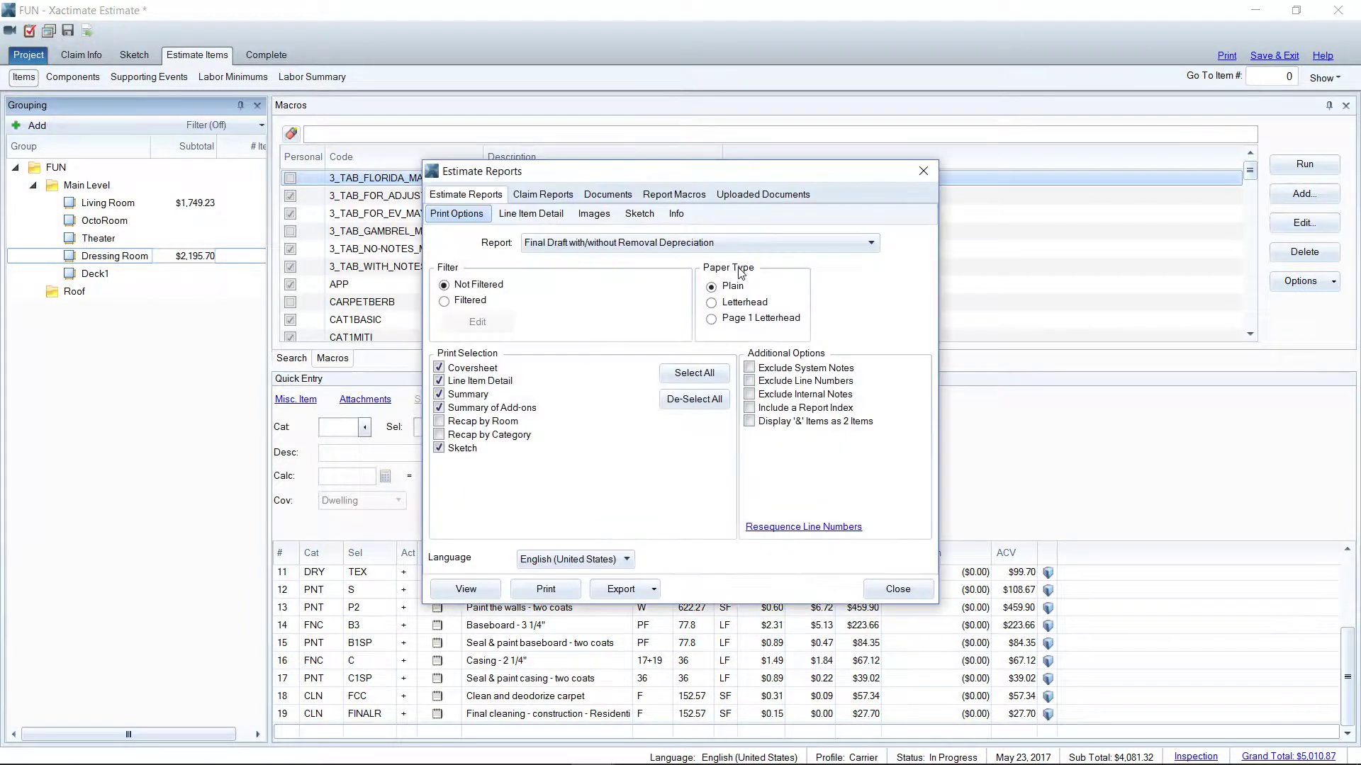
# Step: Open the Report list, currently set to Final Draft with/without Removal Depreciation
pyautogui.click(506, 258)
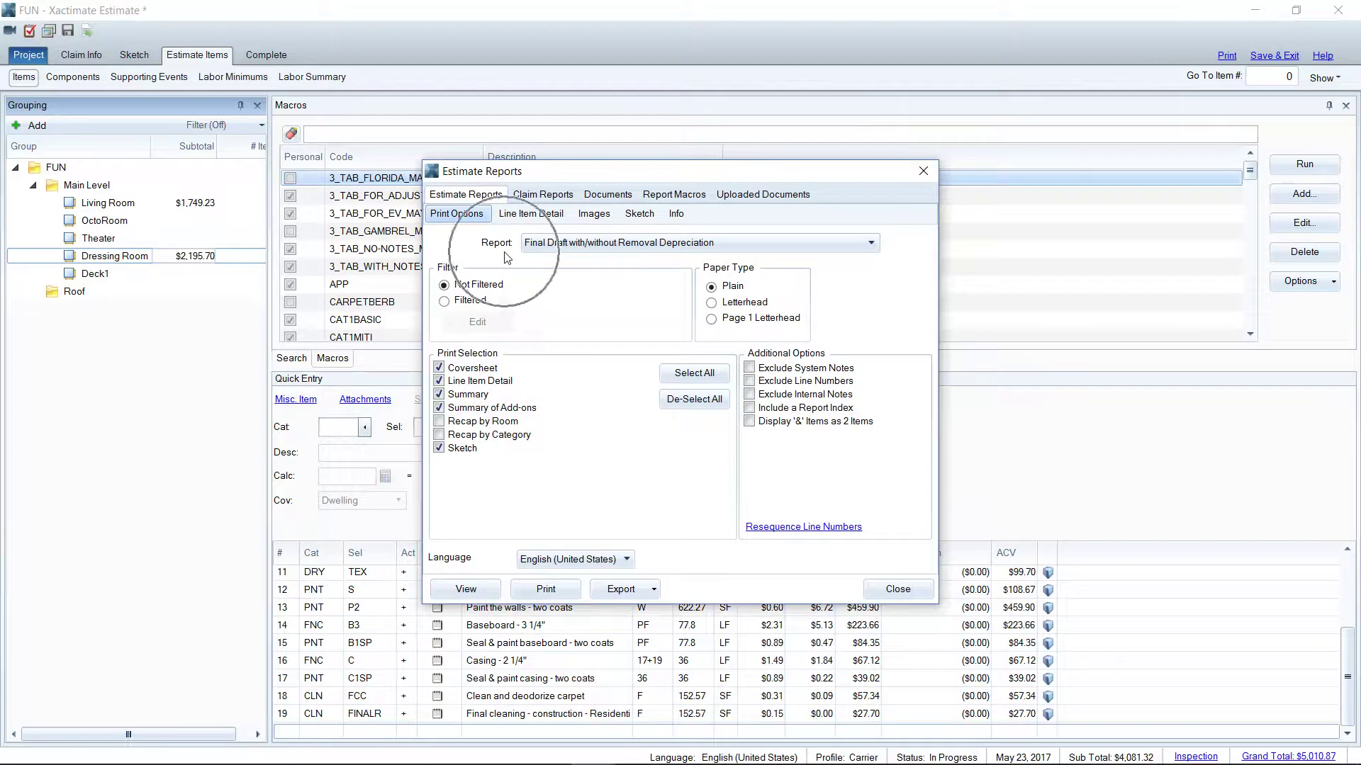
pyautogui.click(506, 257)
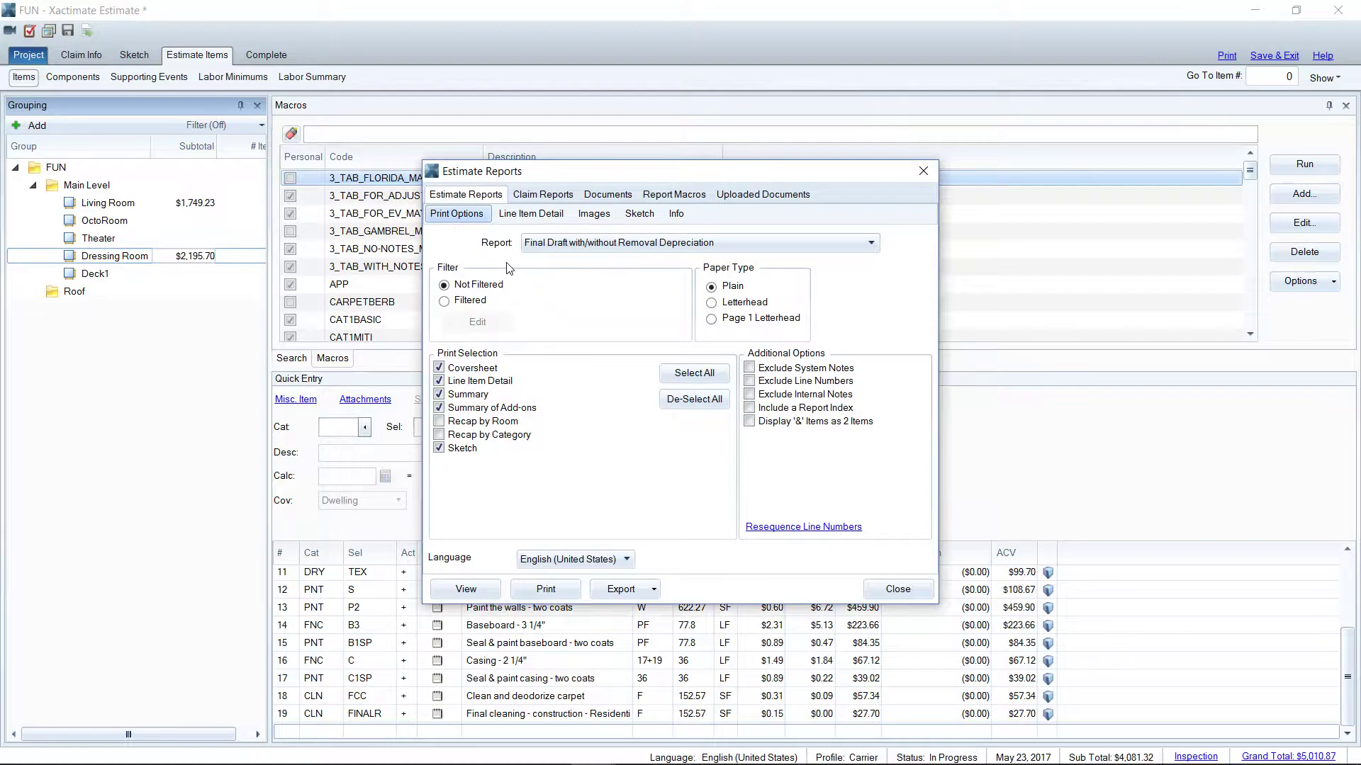
pyautogui.click(506, 263)
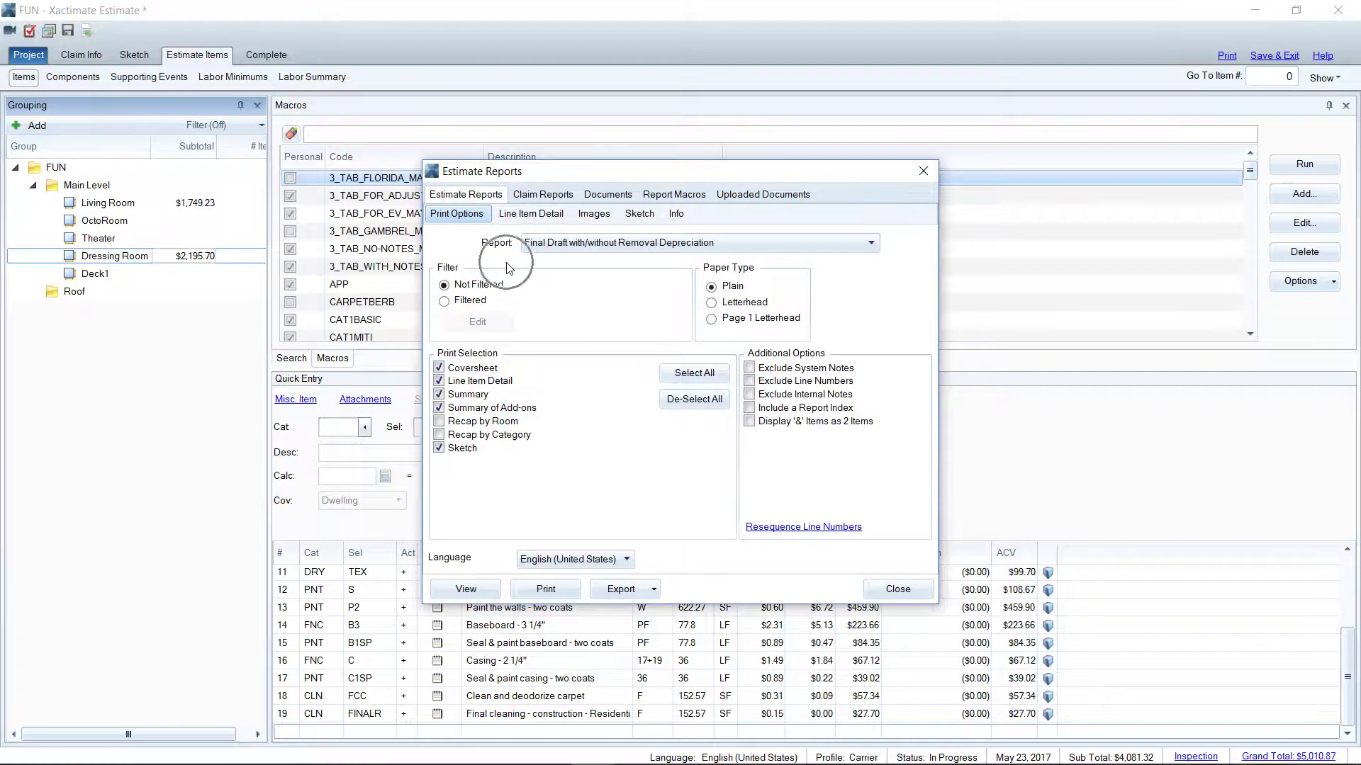
pyautogui.click(731, 250)
pyautogui.scroll(1, 797, 338)
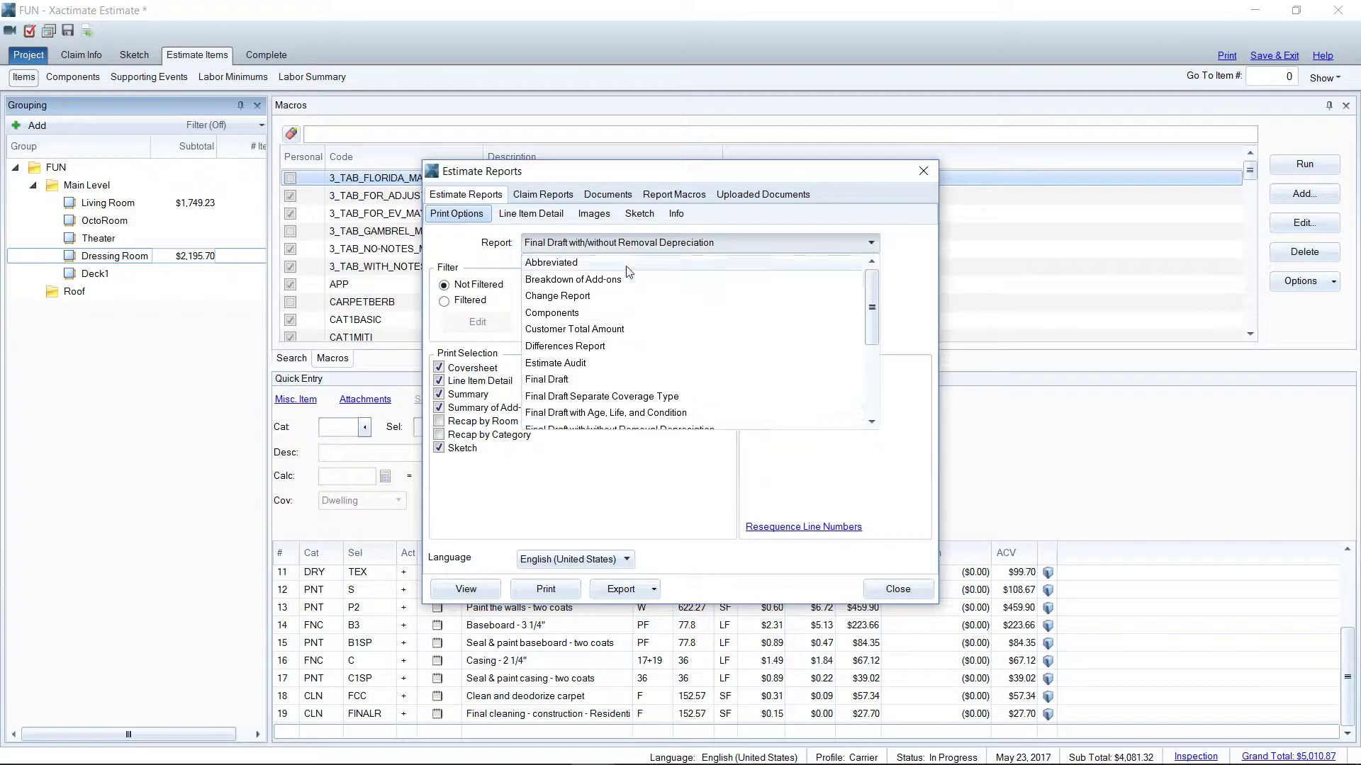
# Step: Choose Abbreviated as the report type, then reopen the Report list and scroll through the types
pyautogui.click(584, 268)
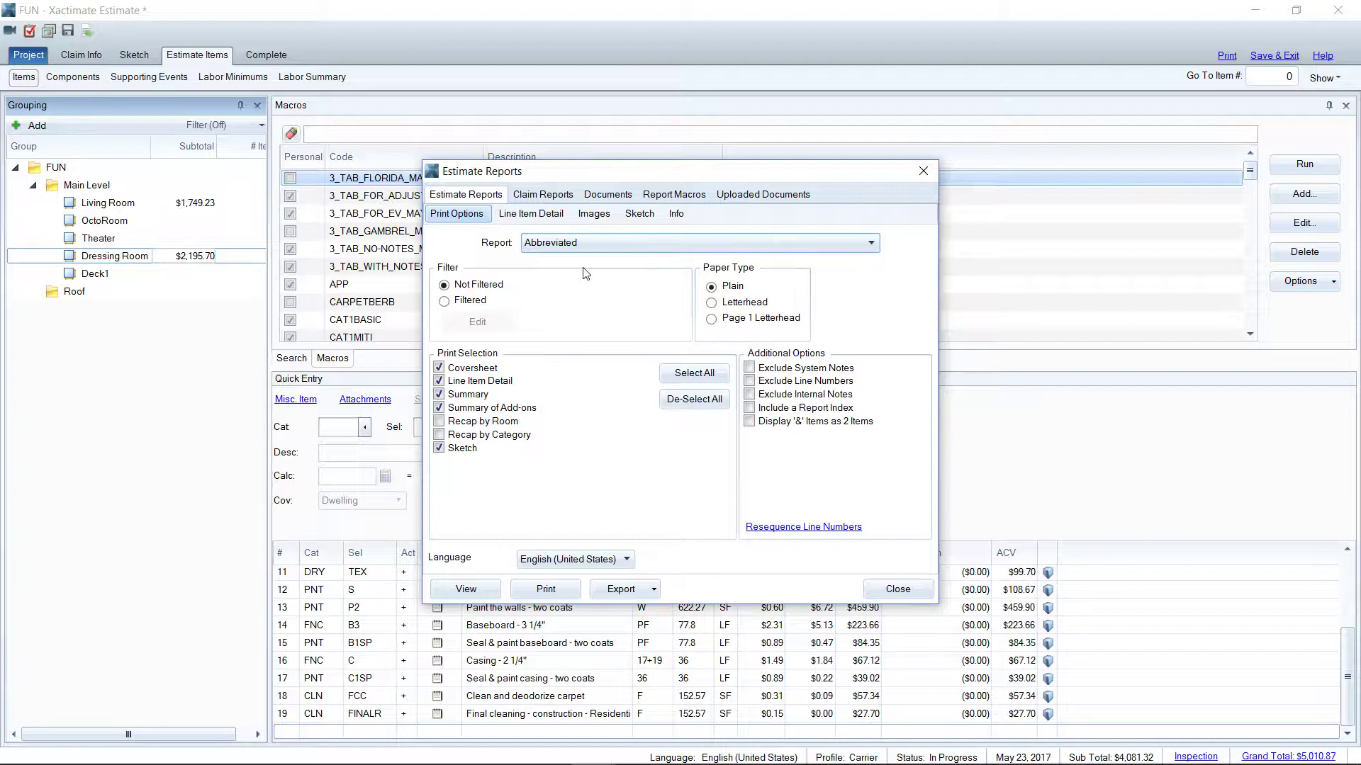
pyautogui.click(616, 242)
pyautogui.scroll(-1, 717, 388)
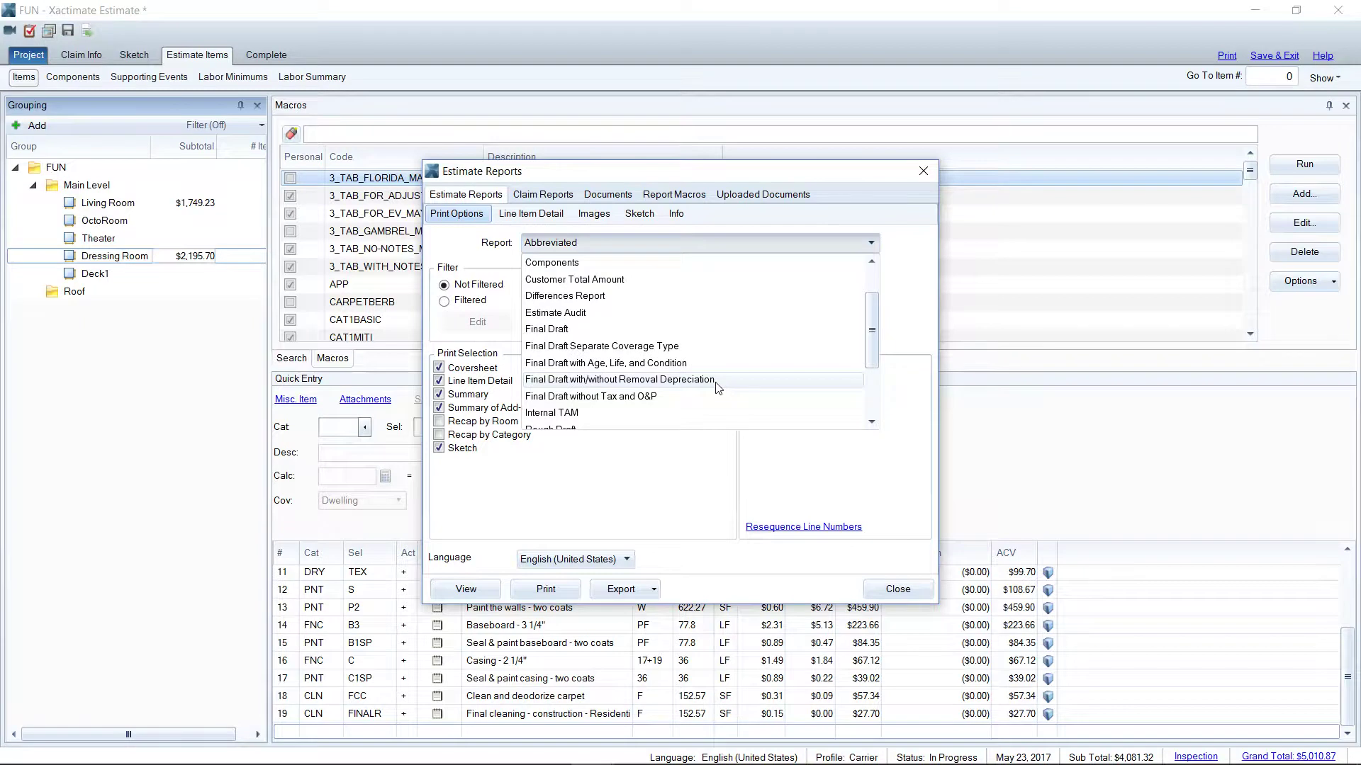
pyautogui.click(617, 386)
pyautogui.scroll(-2, 614, 383)
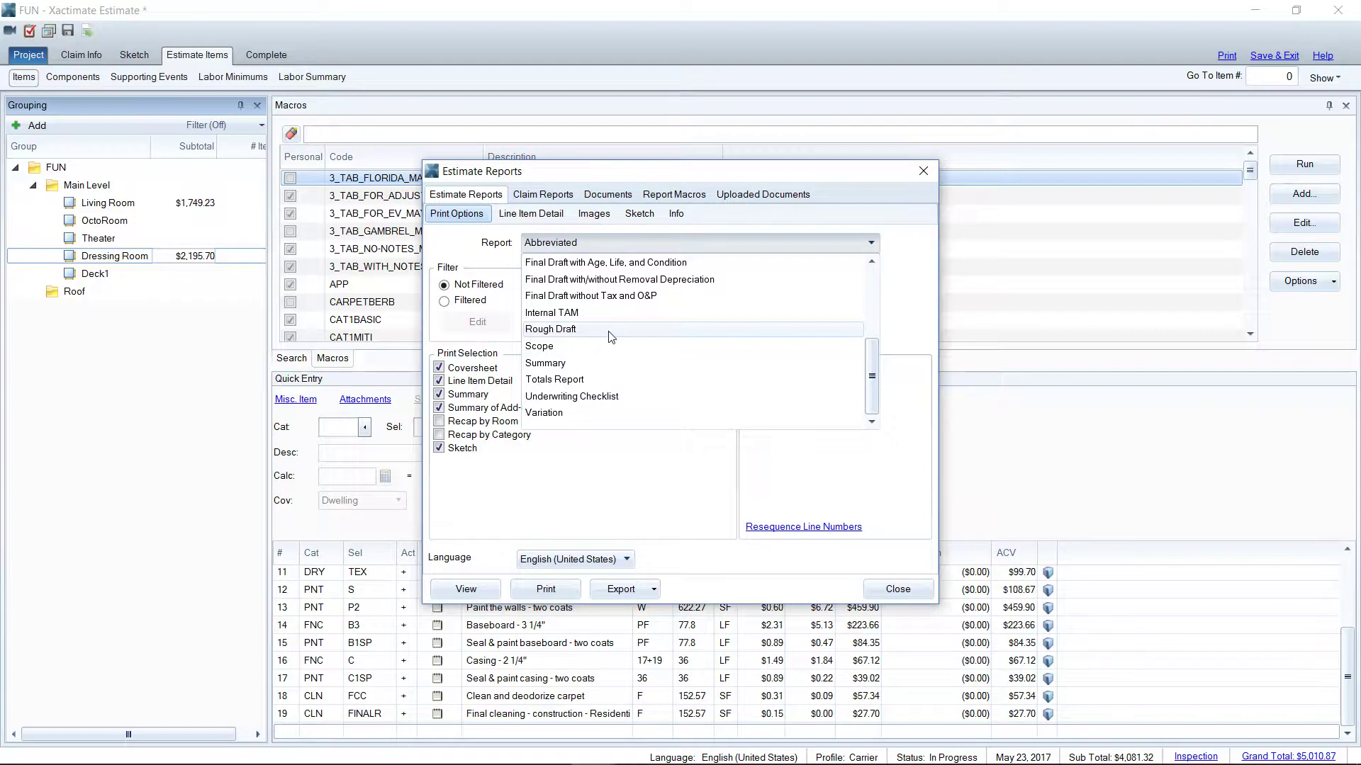
pyautogui.click(895, 275)
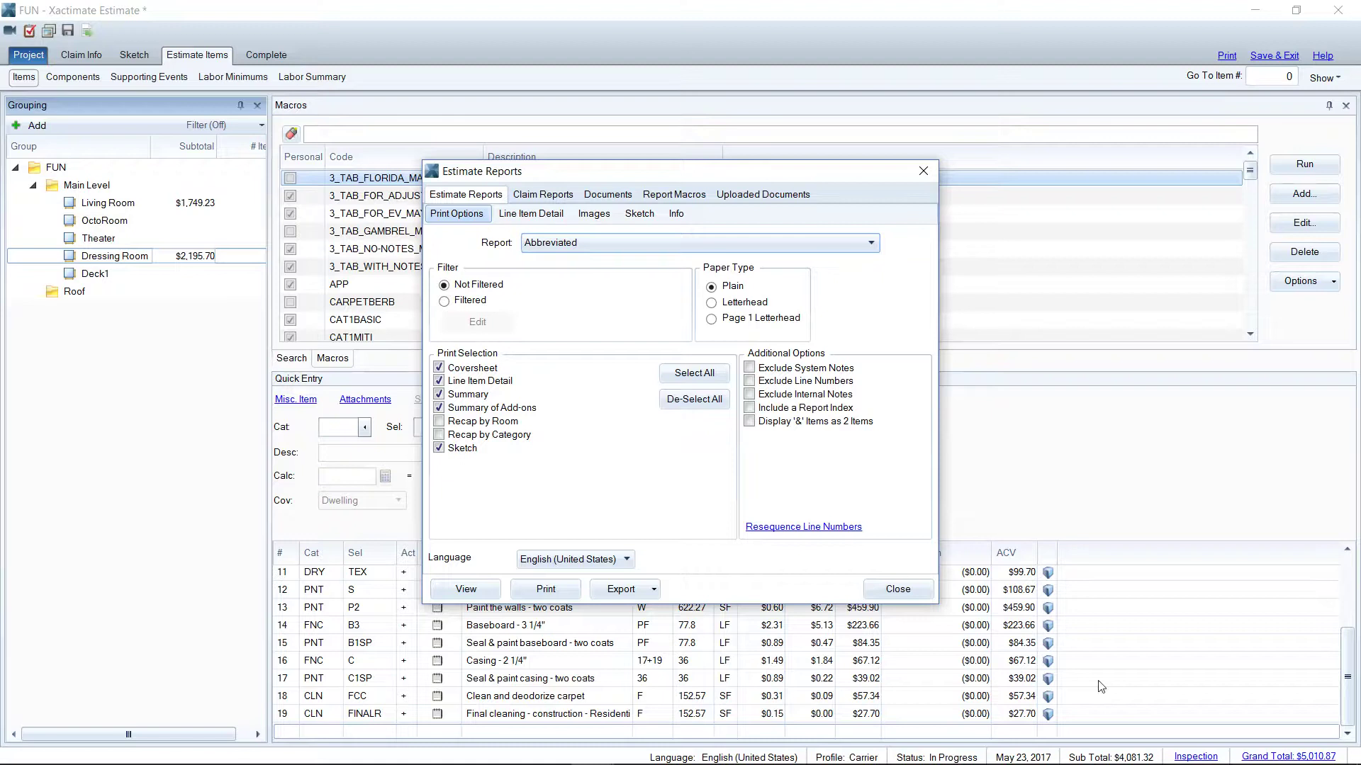
pyautogui.moveTo(901, 762)
pyautogui.click(797, 243)
pyautogui.scroll(-5, 805, 355)
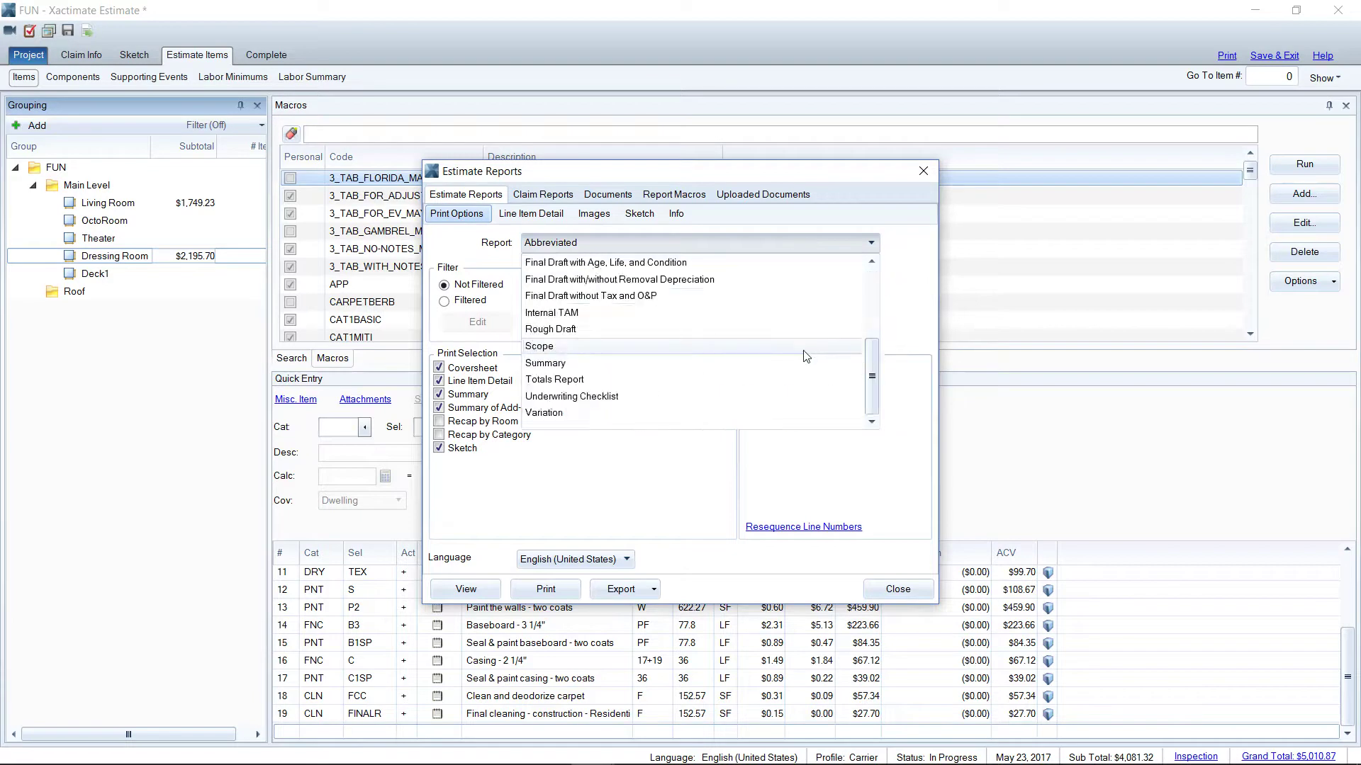
pyautogui.scroll(5, 807, 355)
pyautogui.scroll(-2, 806, 356)
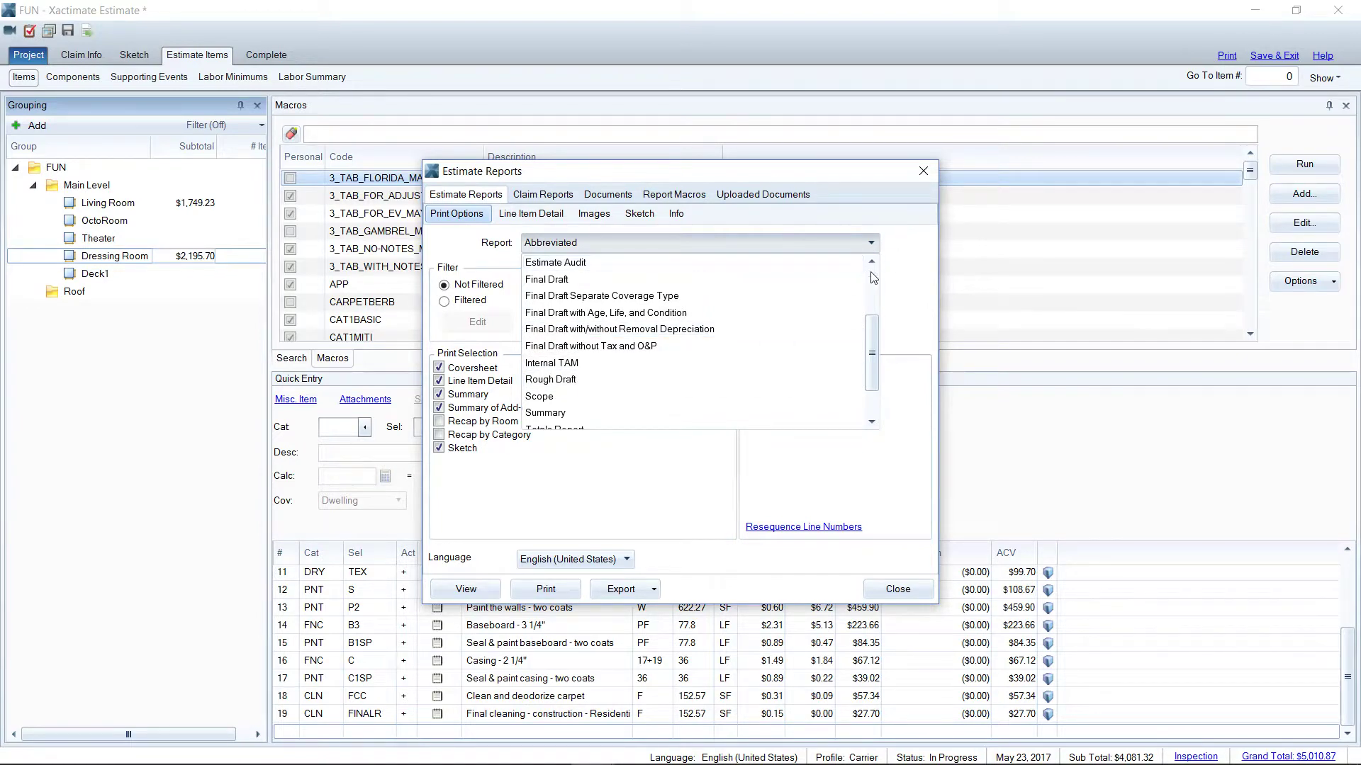
pyautogui.scroll(2, 870, 264)
# Step: Reopen the Report list and pick Final Draft with/without Removal Depreciation instead of Abbreviated
pyautogui.click(644, 263)
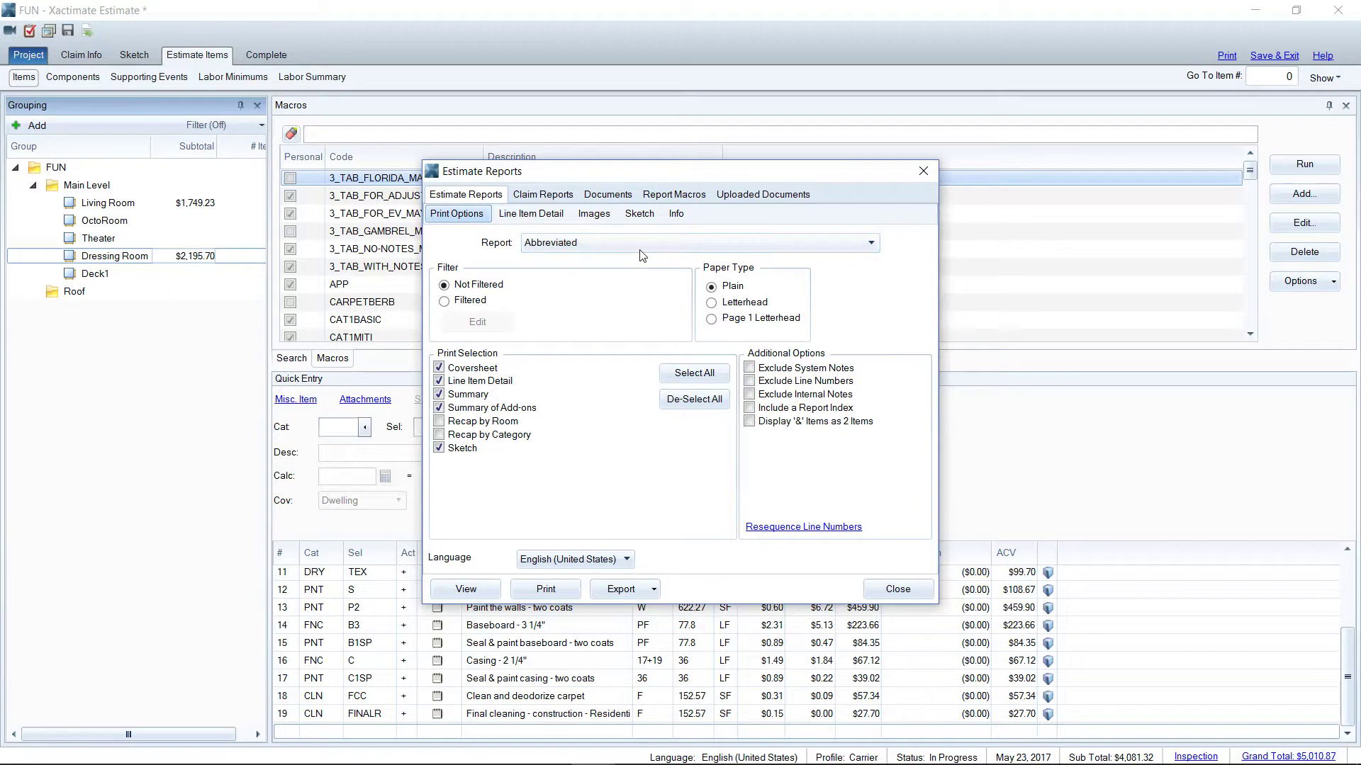
pyautogui.click(642, 255)
pyautogui.scroll(-3, 673, 340)
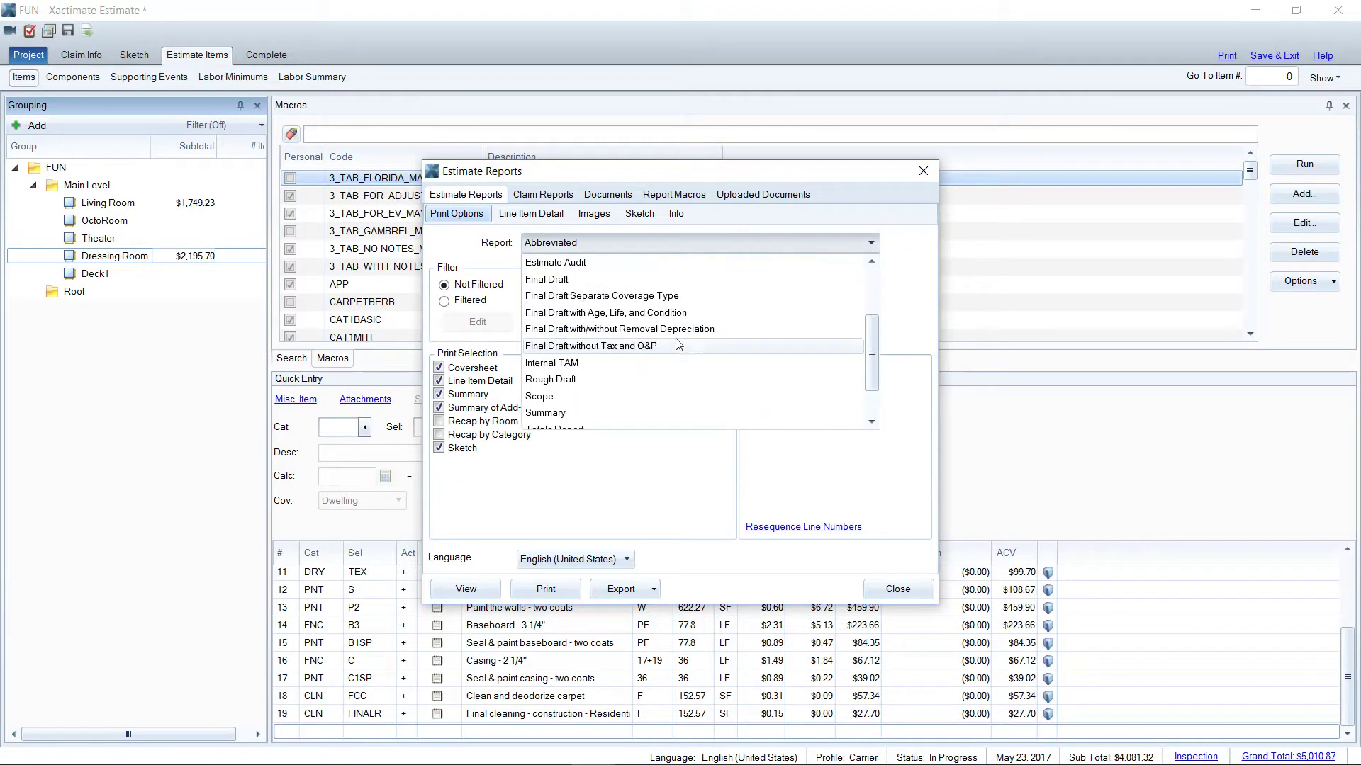
pyautogui.click(686, 330)
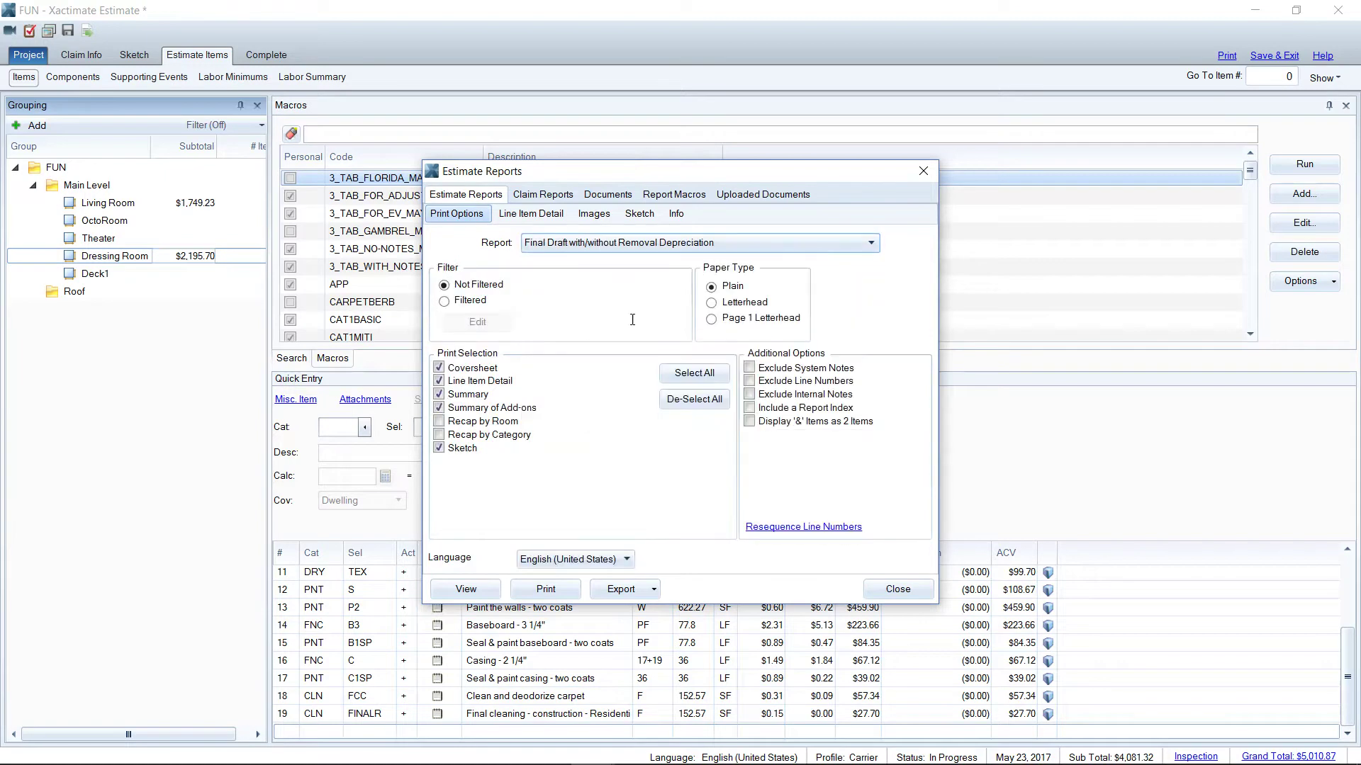